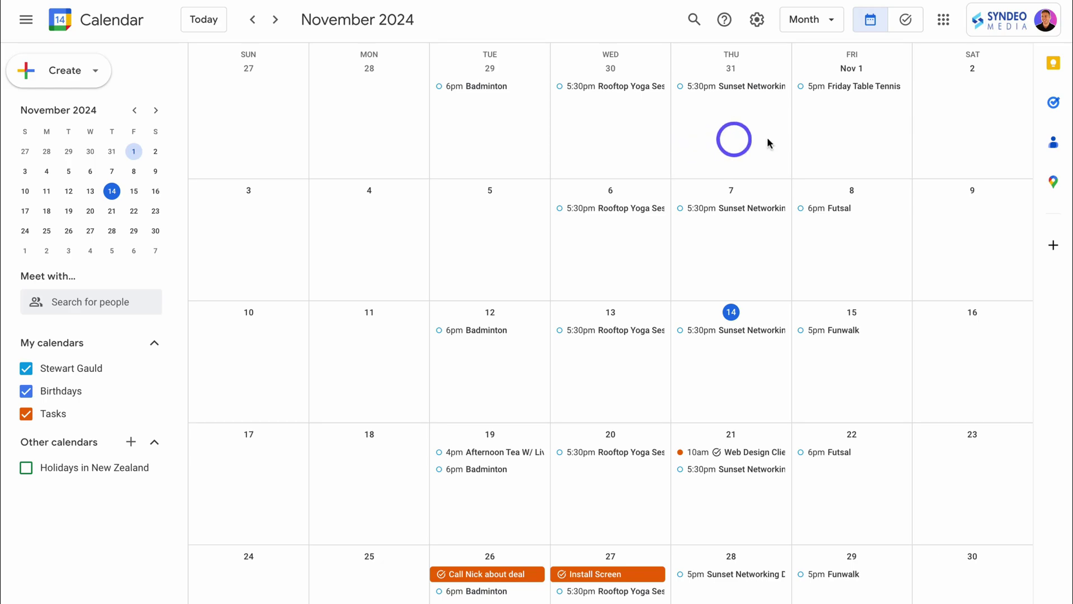
# Switch to the Tasks board and try the Starred and All tasks views
pyautogui.click(906, 22)
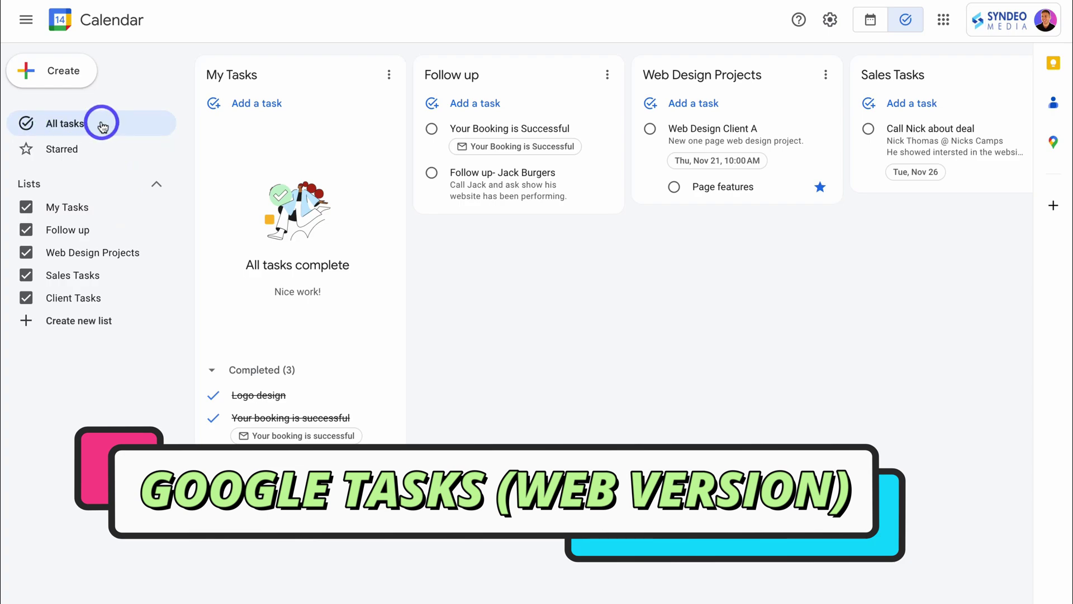
pyautogui.click(97, 152)
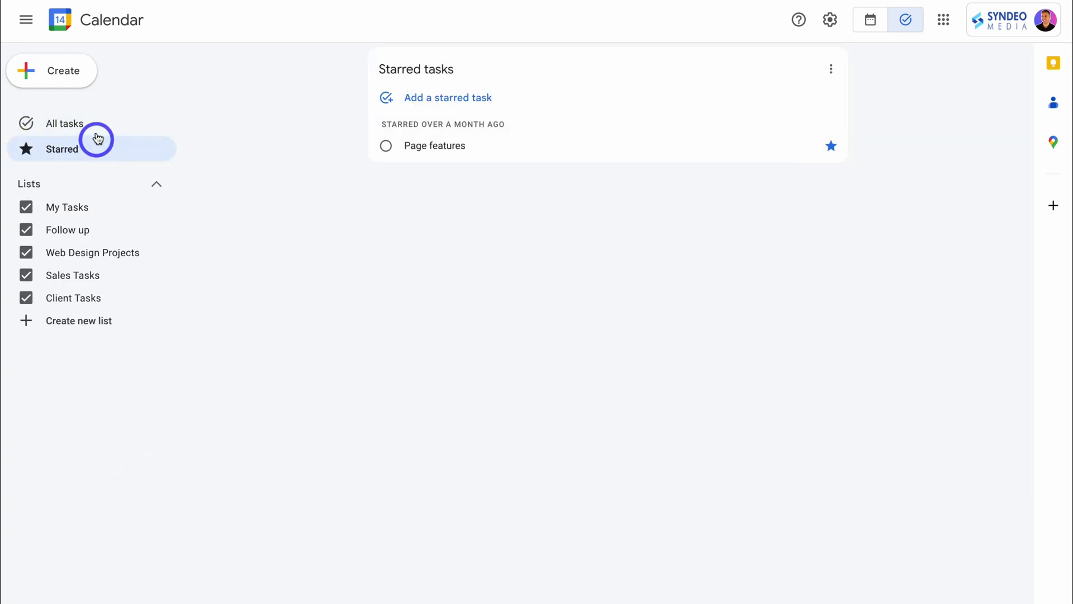
pyautogui.click(96, 128)
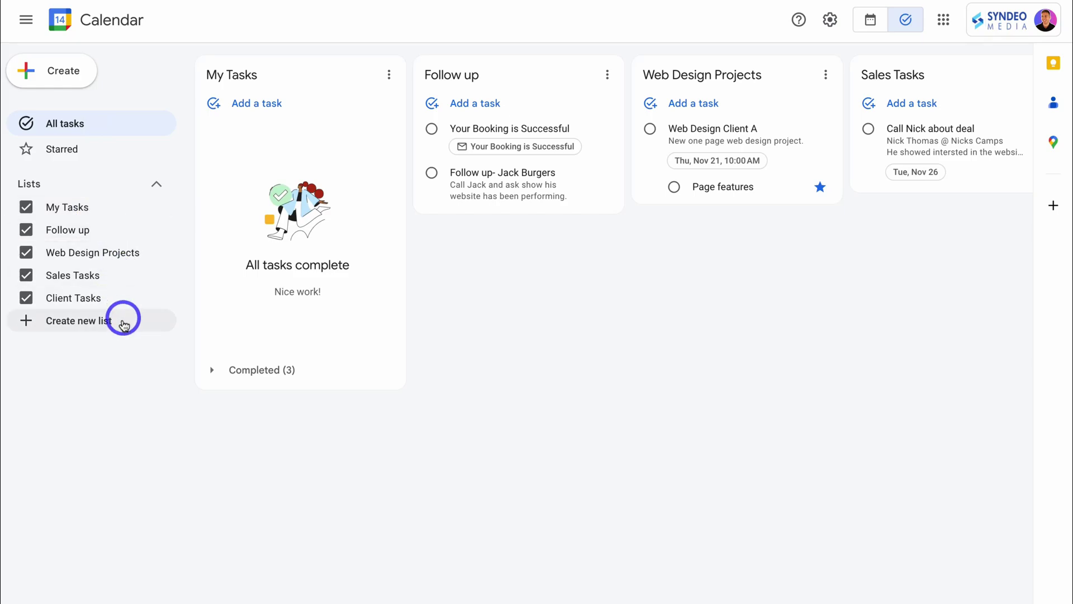
# Hide Client Tasks, Sales Tasks and Web Design Projects, then re-show Web Design Projects and Sales Tasks
pyautogui.click(25, 297)
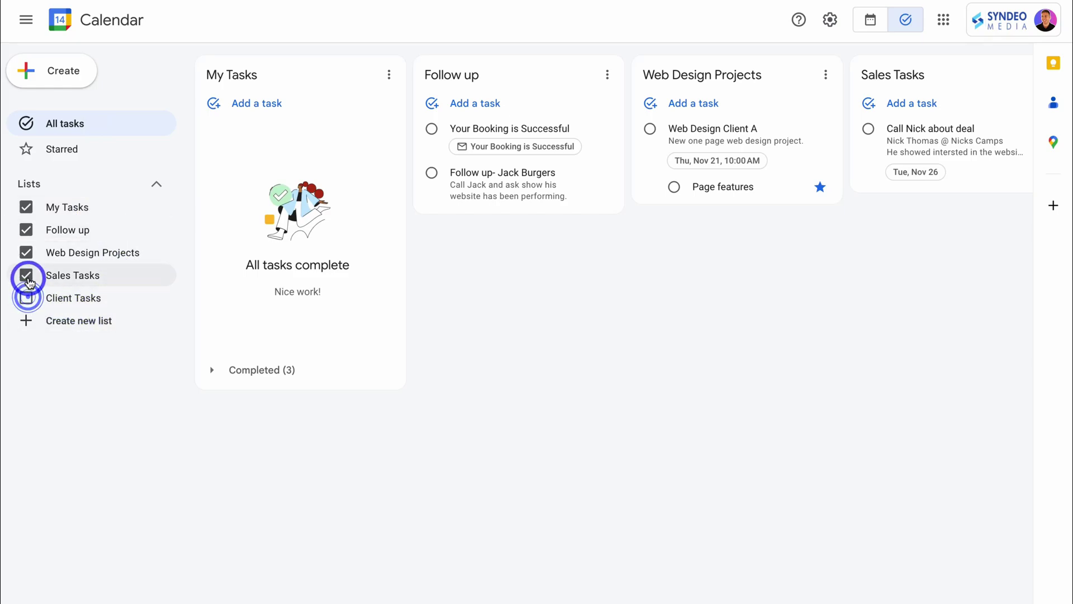
pyautogui.click(26, 275)
pyautogui.click(26, 253)
pyautogui.click(26, 253)
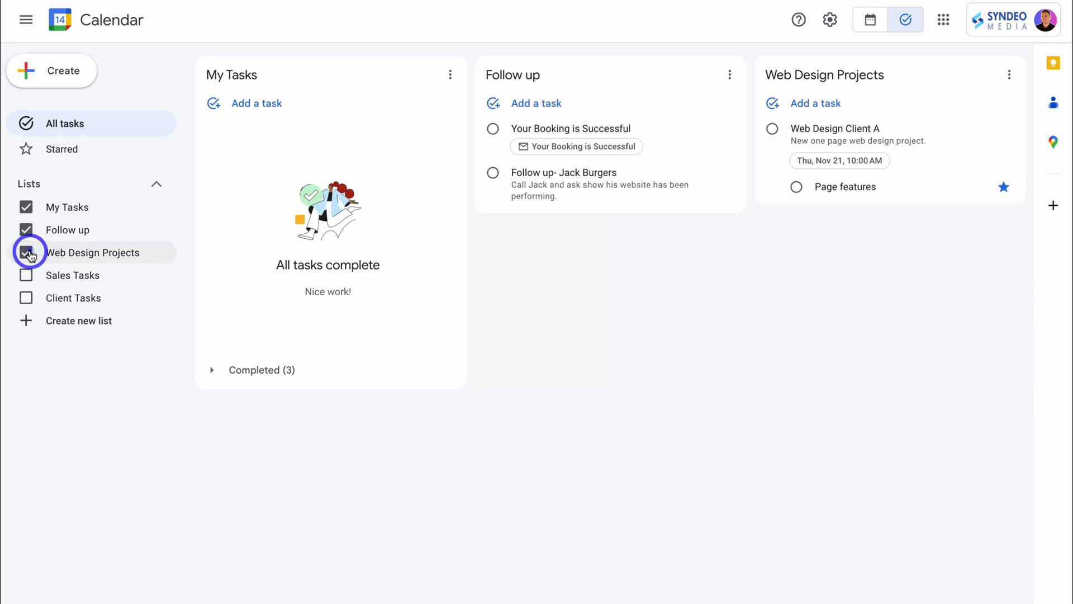
pyautogui.click(26, 275)
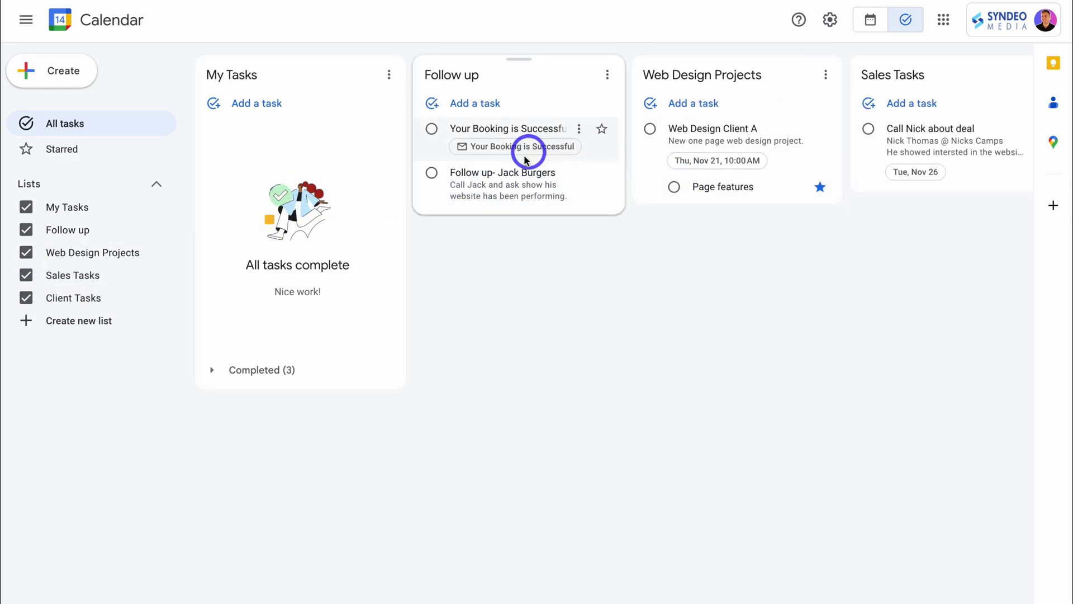
# Set 'Your Booking is Successful' to repeat every 1 day
pyautogui.click(501, 132)
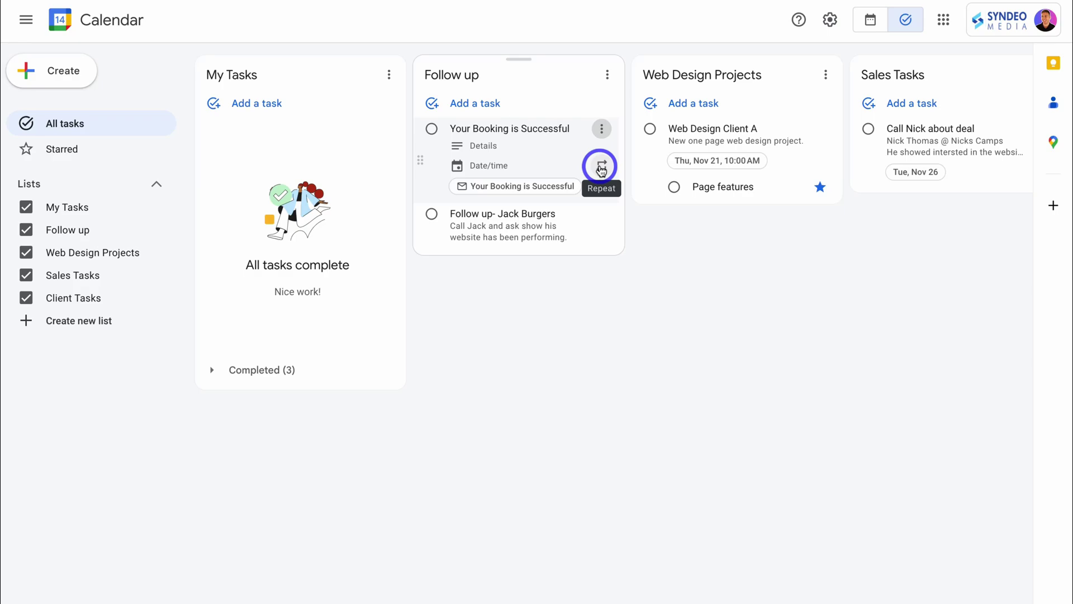
pyautogui.click(601, 168)
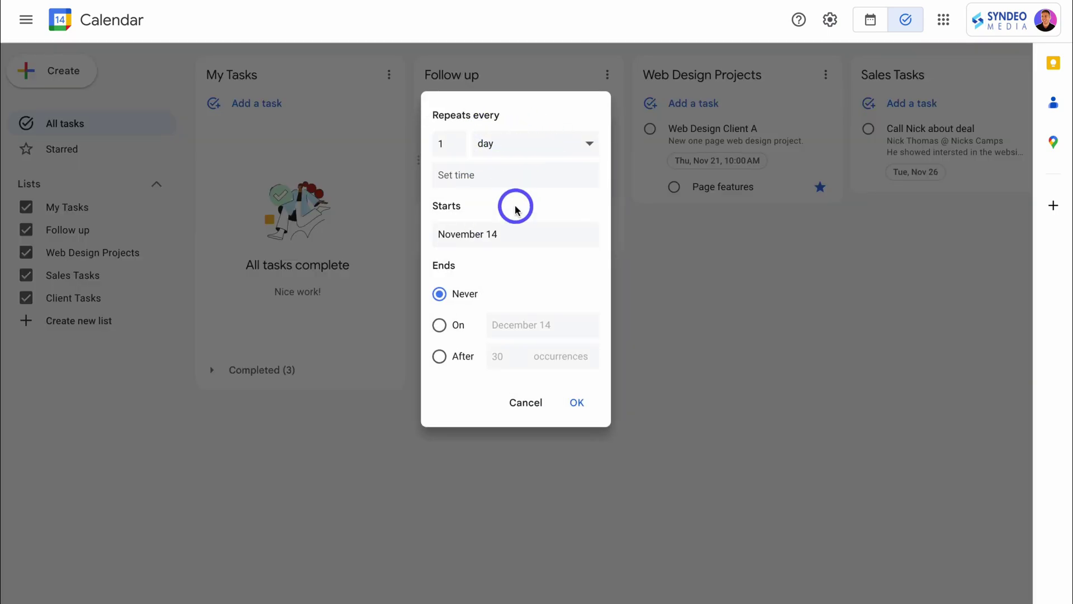
pyautogui.click(574, 406)
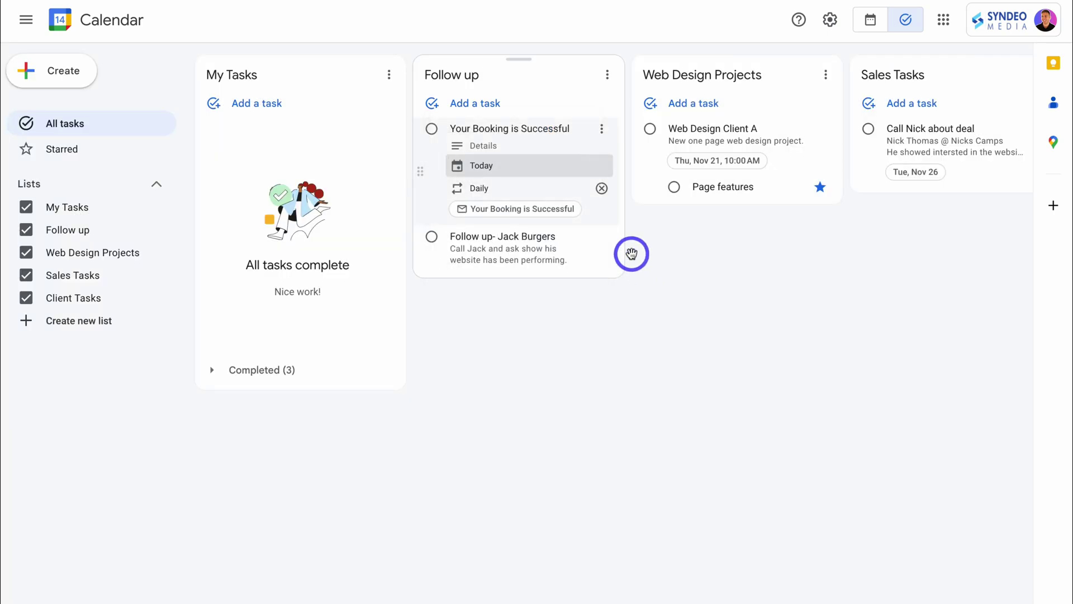
# Open the Jack Burgers task's date picker and close it without setting a date
pyautogui.click(564, 243)
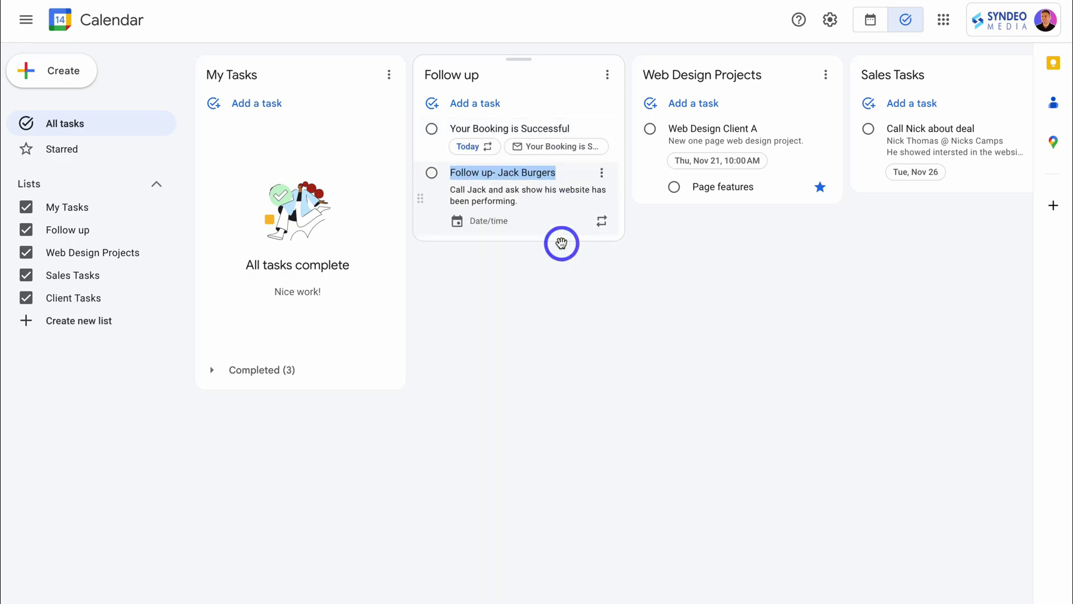
pyautogui.click(479, 172)
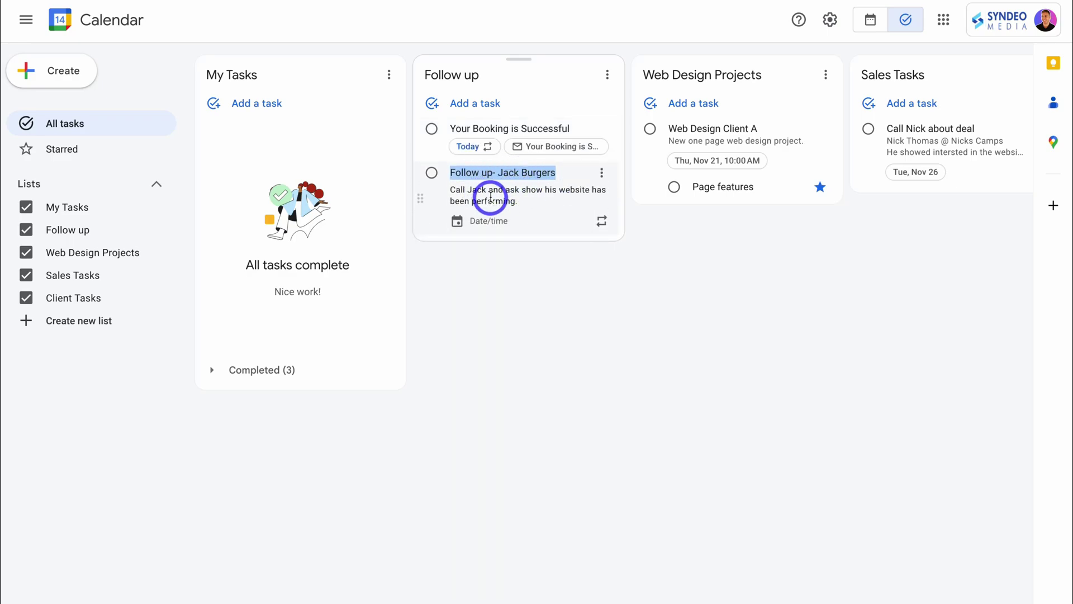
pyautogui.click(481, 222)
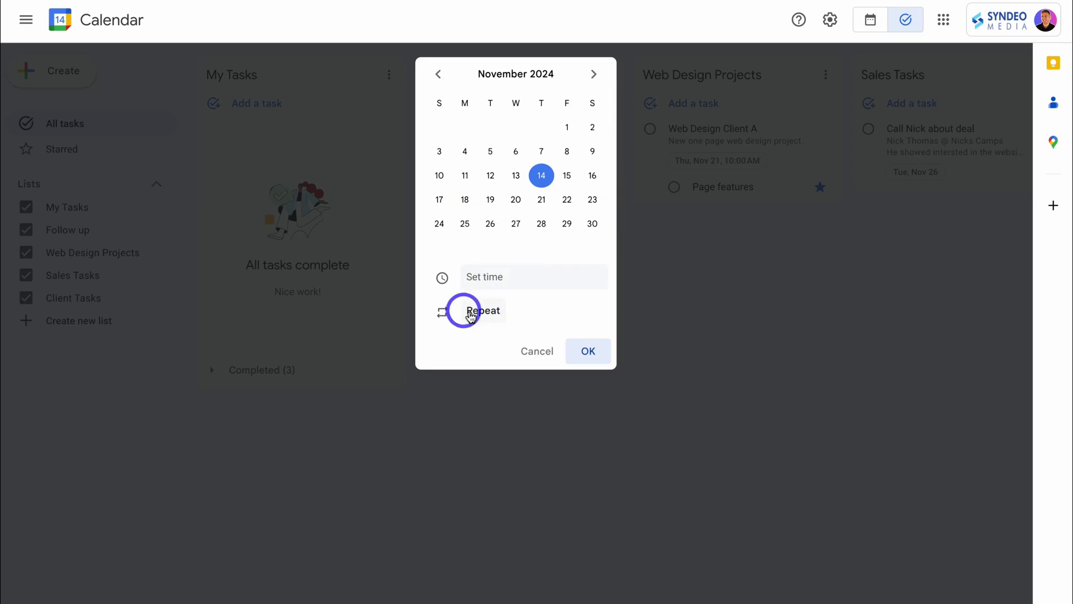
pyautogui.click(540, 351)
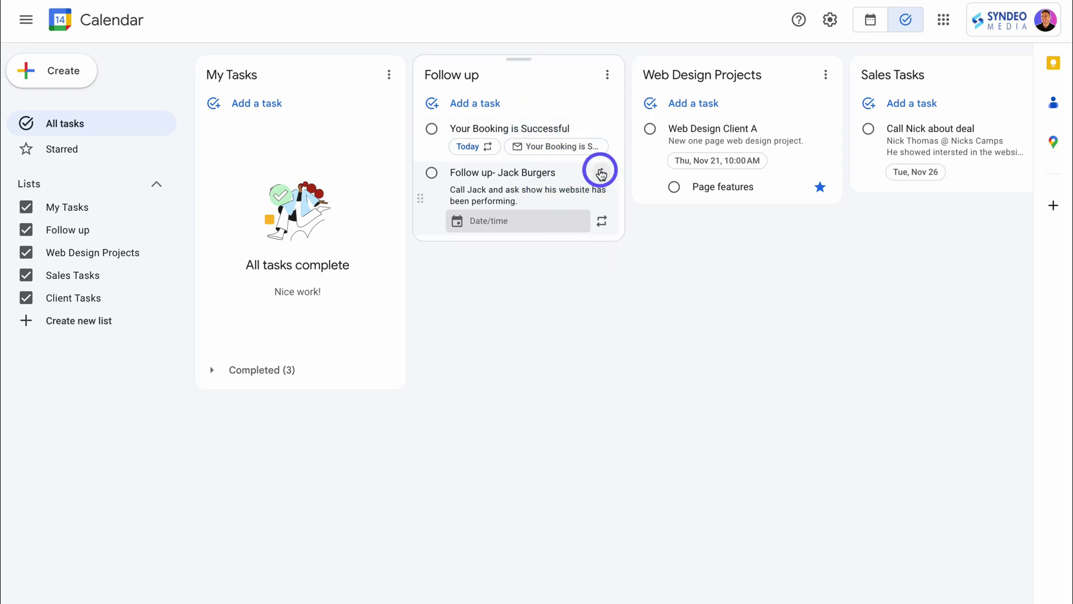
# Move Jack Burgers to Web Design Projects, complete Web Design Client A, and expand Completed
pyautogui.click(601, 172)
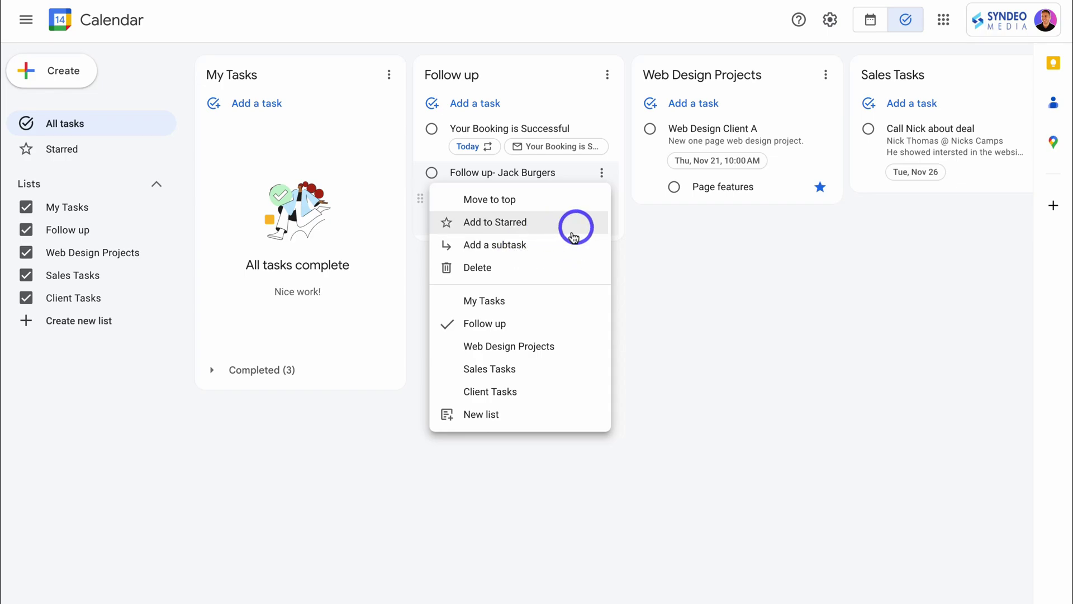
pyautogui.click(496, 347)
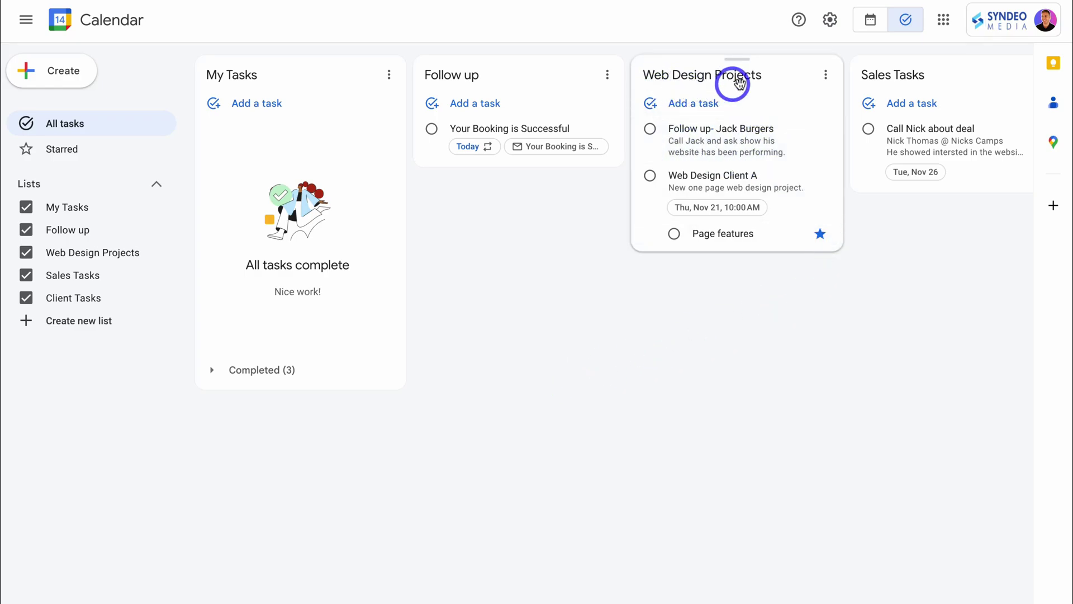
pyautogui.click(749, 176)
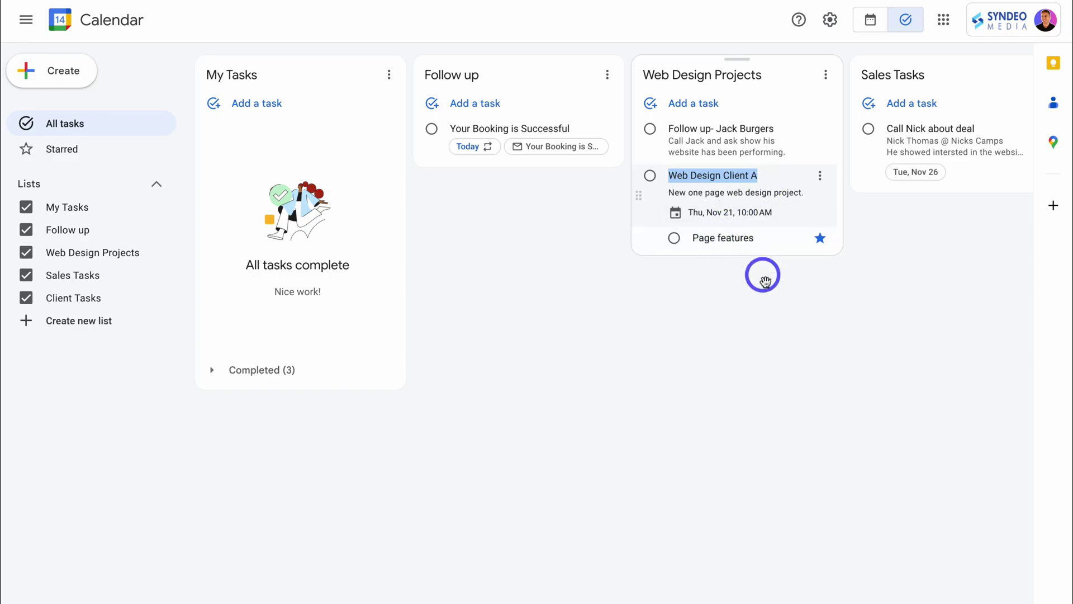
pyautogui.click(762, 275)
pyautogui.click(652, 178)
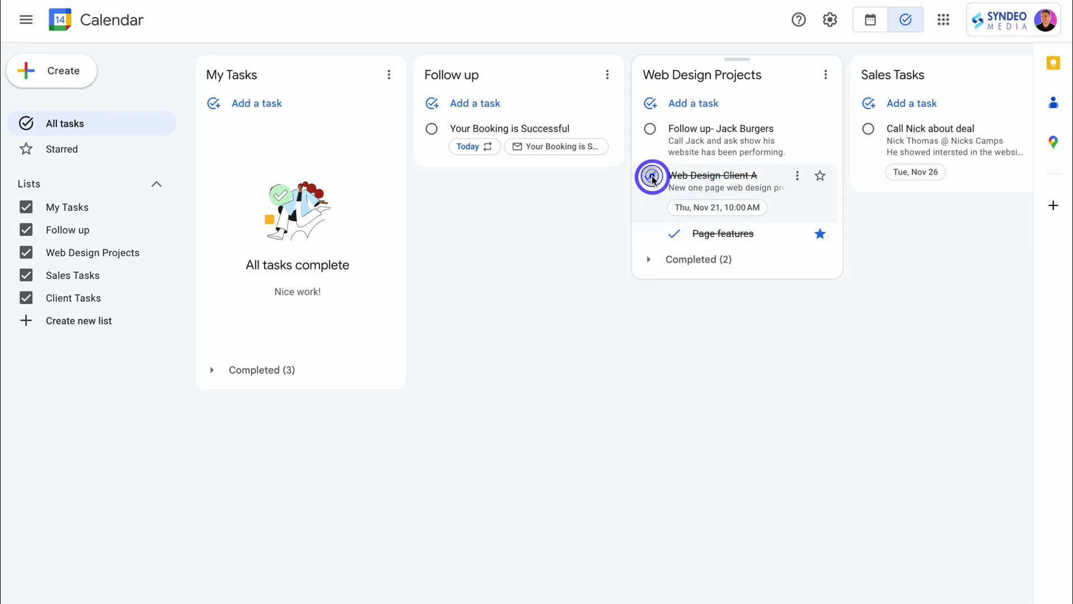
pyautogui.click(721, 183)
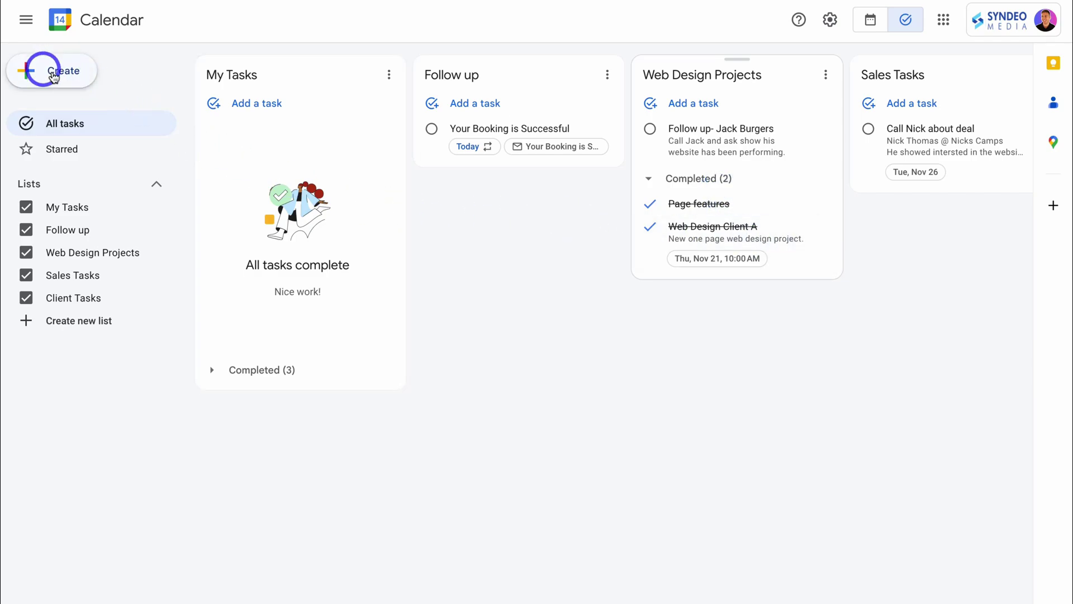
# Drag 'Call Nick about deal' from Sales Tasks into Client Tasks, then return to the month view
pyautogui.click(58, 72)
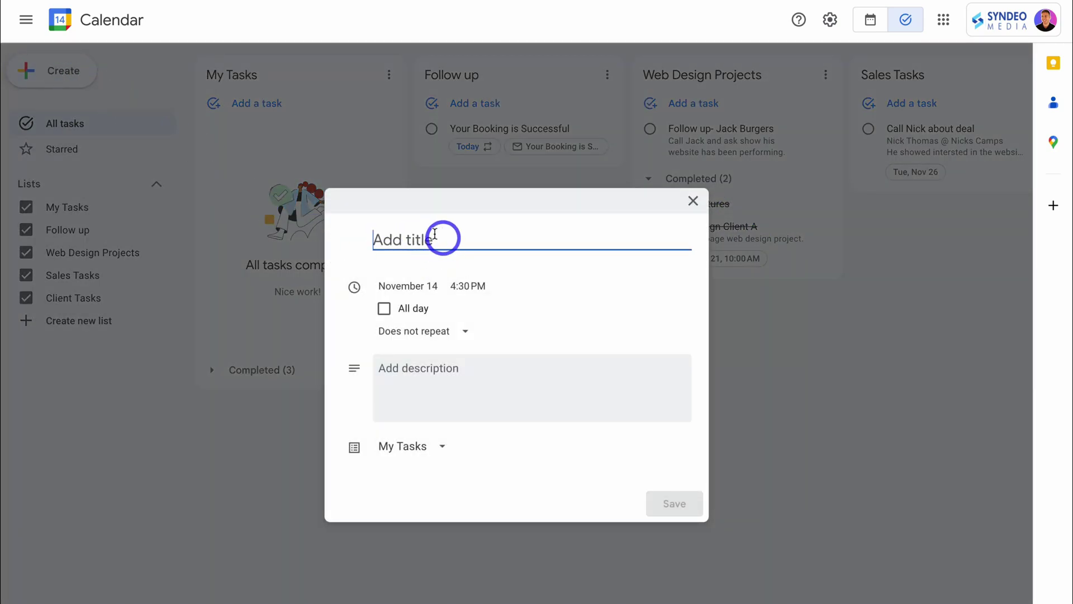
pyautogui.click(693, 200)
pyautogui.hscroll(5, 727, 201)
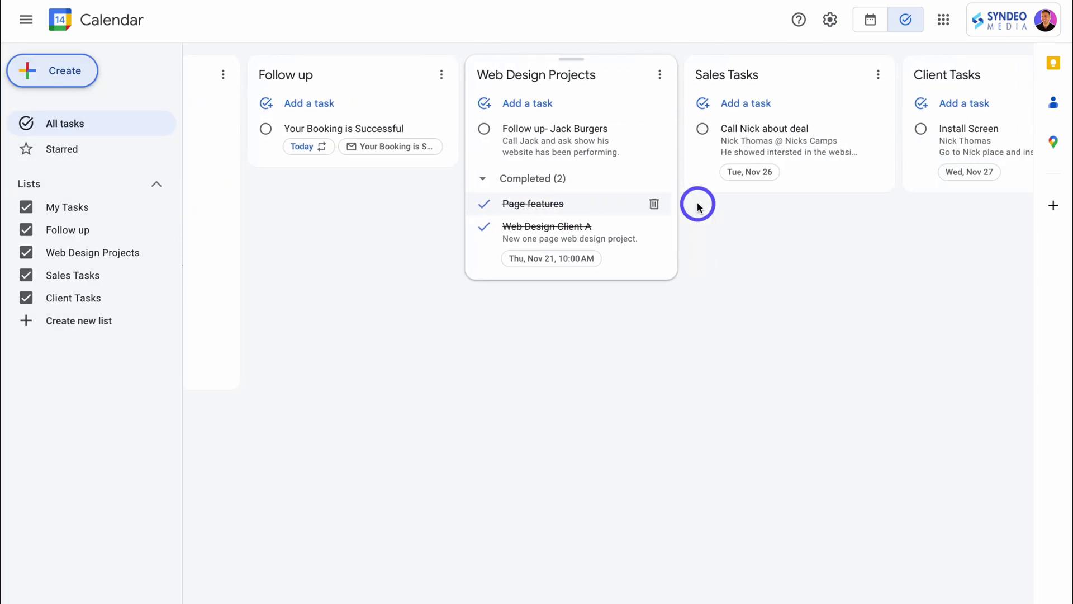
pyautogui.moveTo(705, 136); pyautogui.dragTo(886, 124)
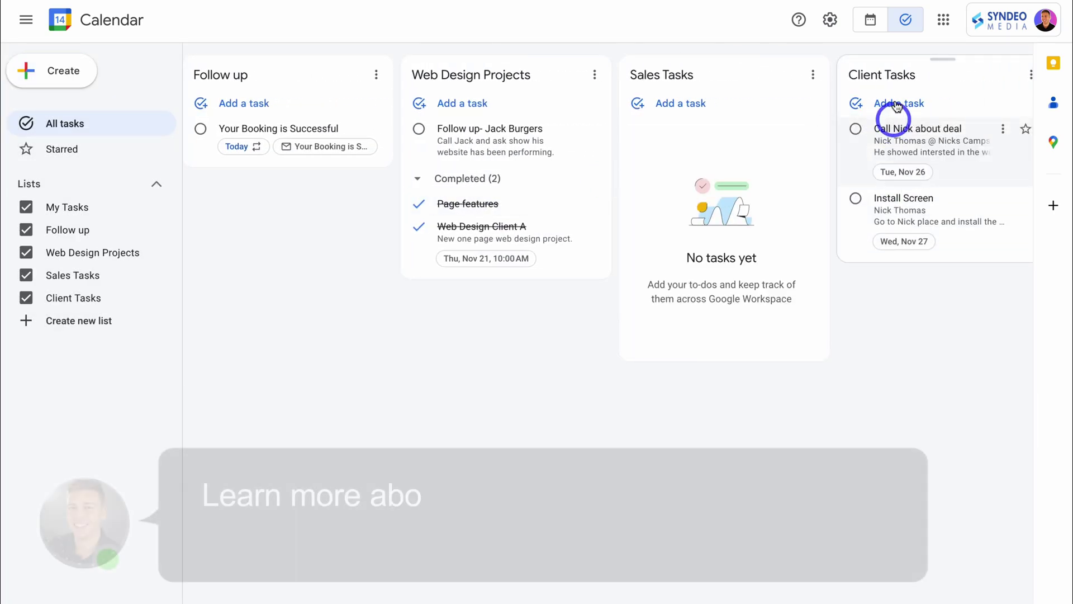
pyautogui.click(871, 25)
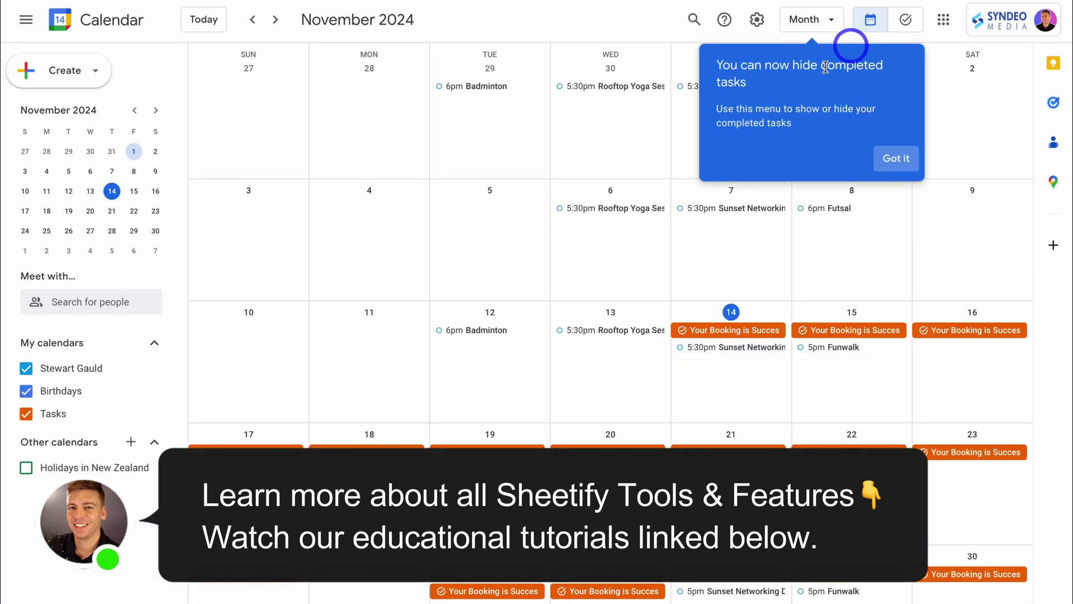
pyautogui.click(25, 415)
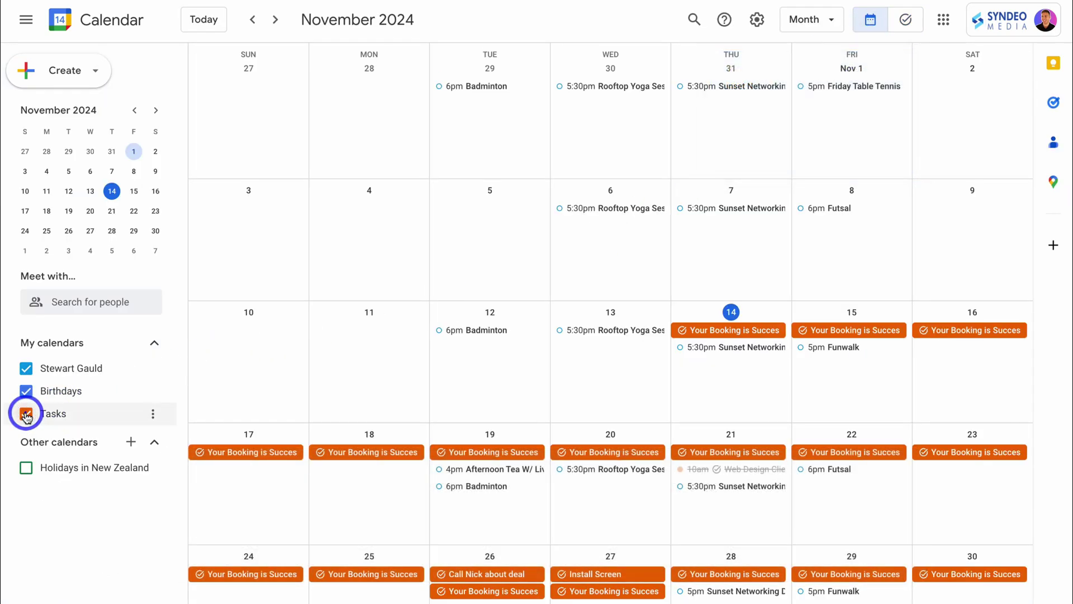
pyautogui.click(25, 414)
pyautogui.click(499, 576)
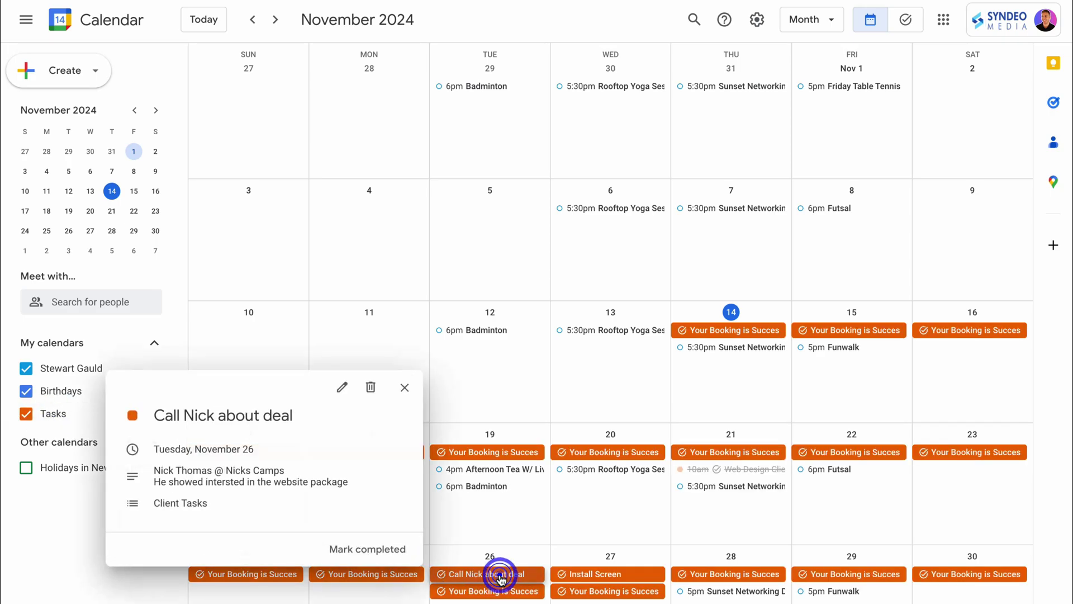
pyautogui.click(344, 390)
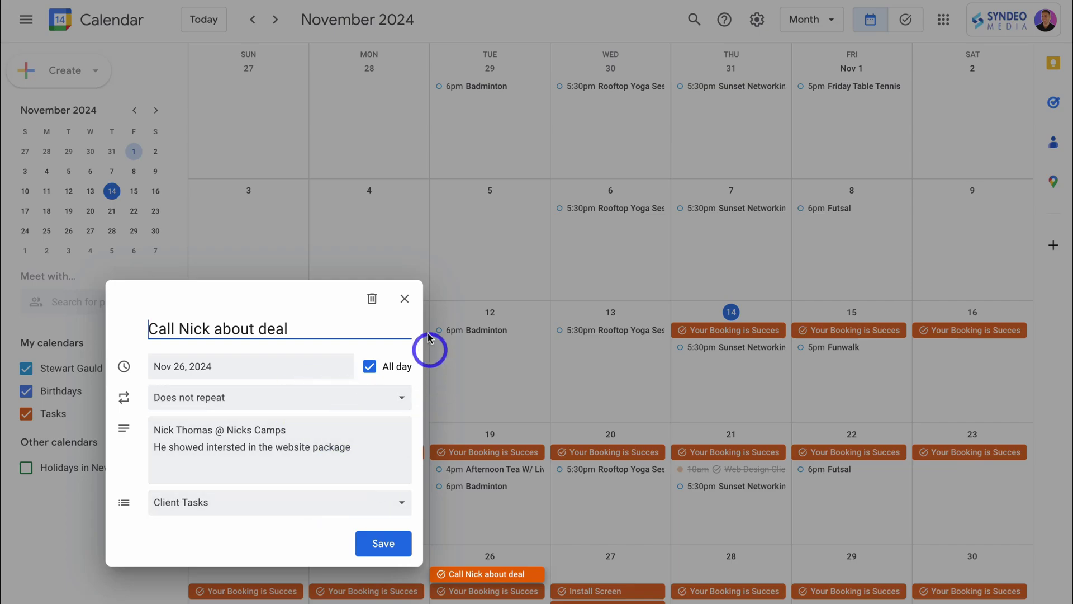
pyautogui.click(406, 301)
pyautogui.click(40, 73)
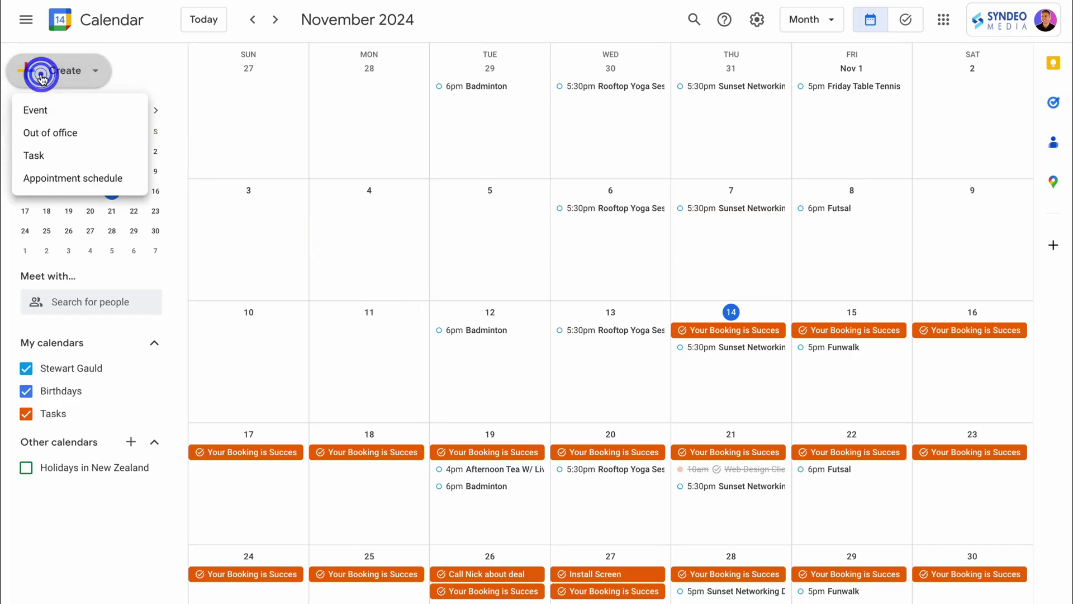
pyautogui.click(78, 155)
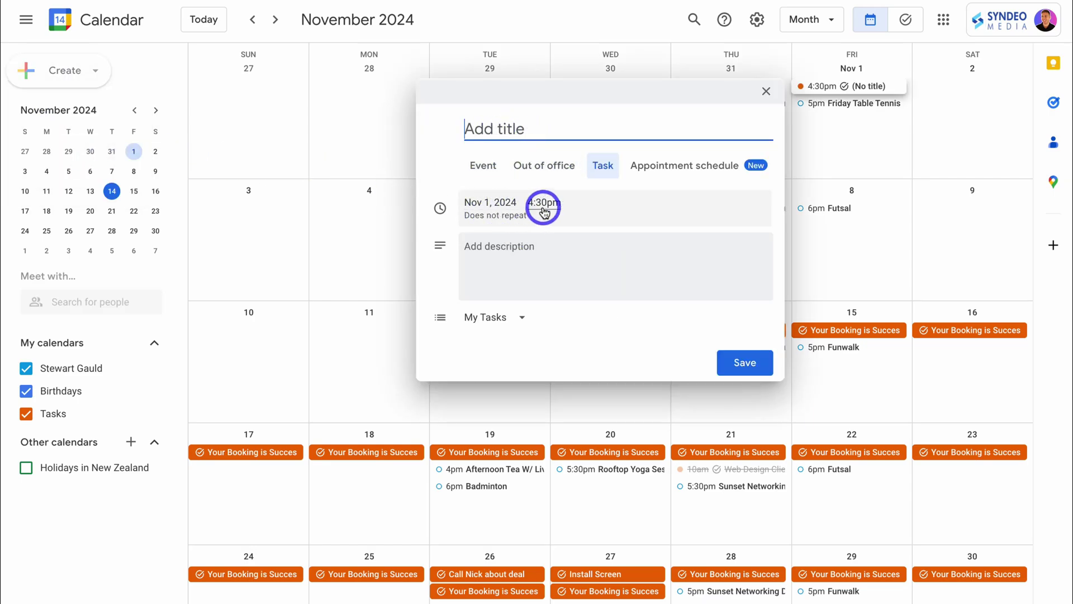
pyautogui.click(515, 317)
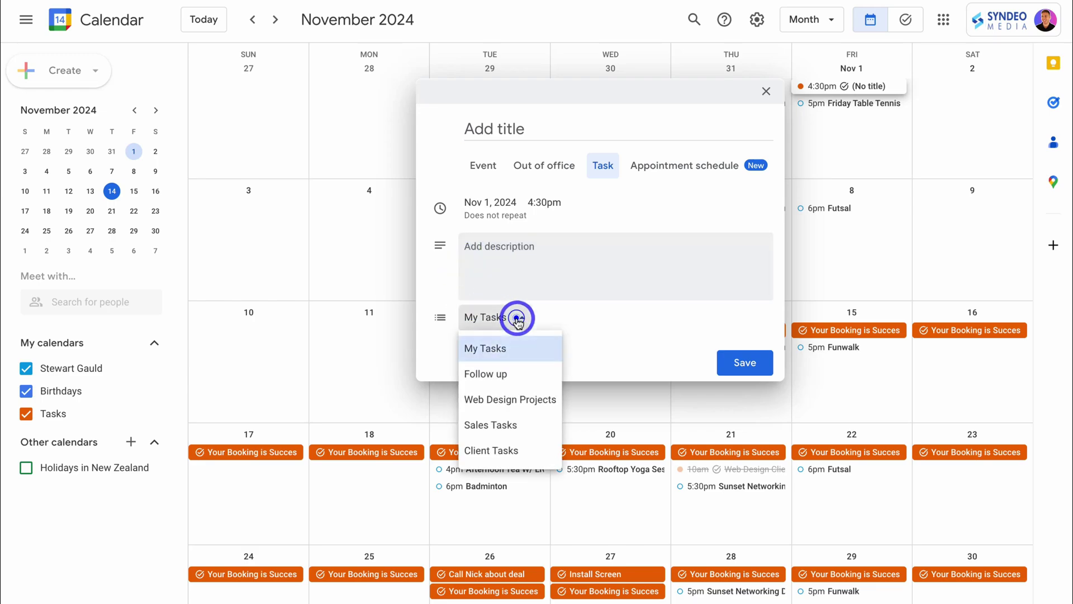
pyautogui.click(513, 397)
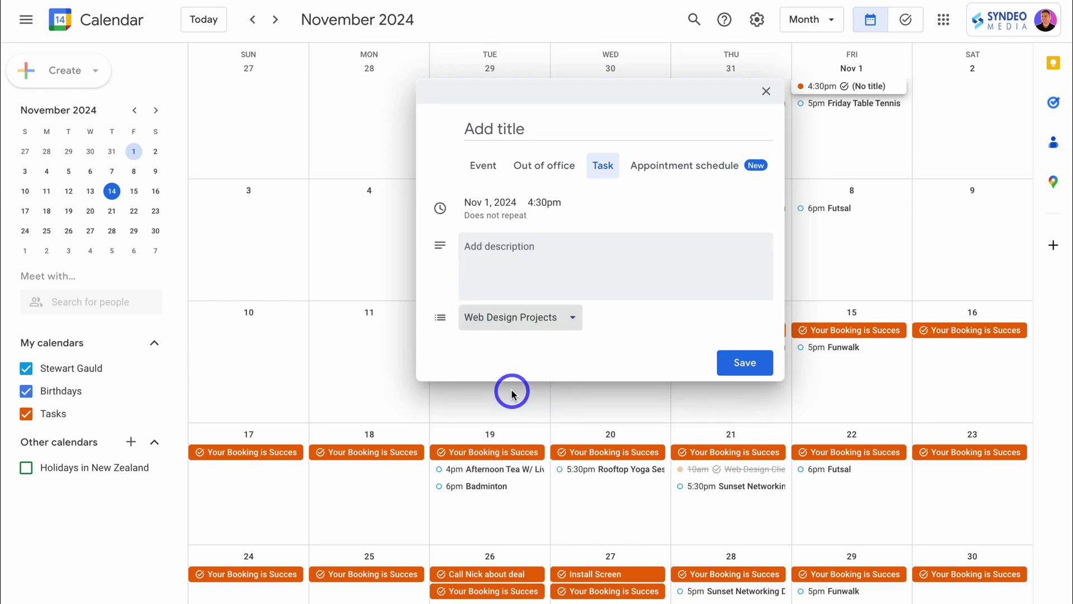
pyautogui.click(766, 91)
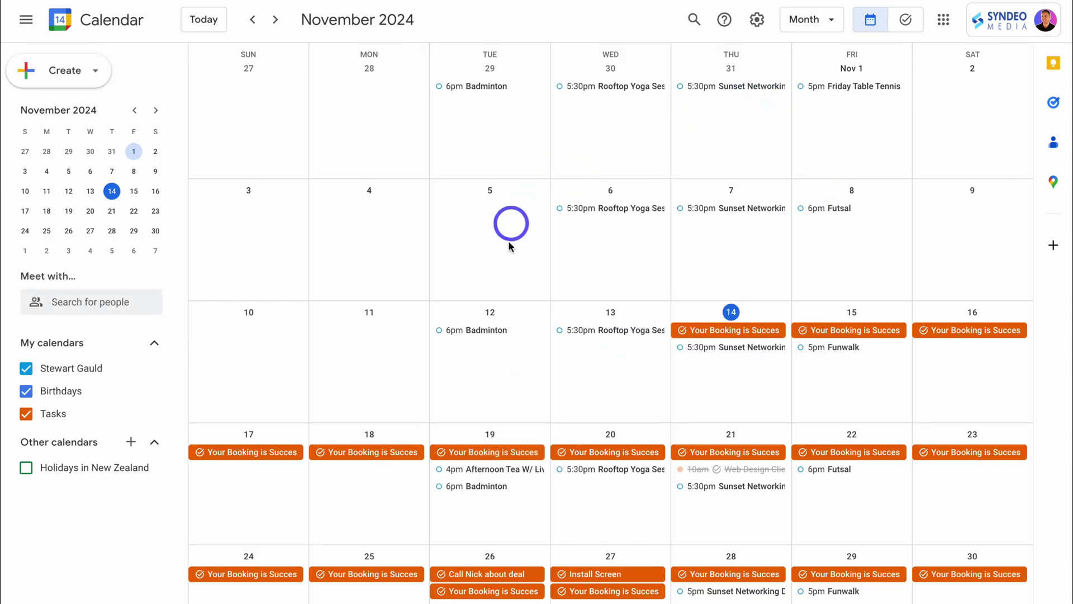
pyautogui.click(482, 230)
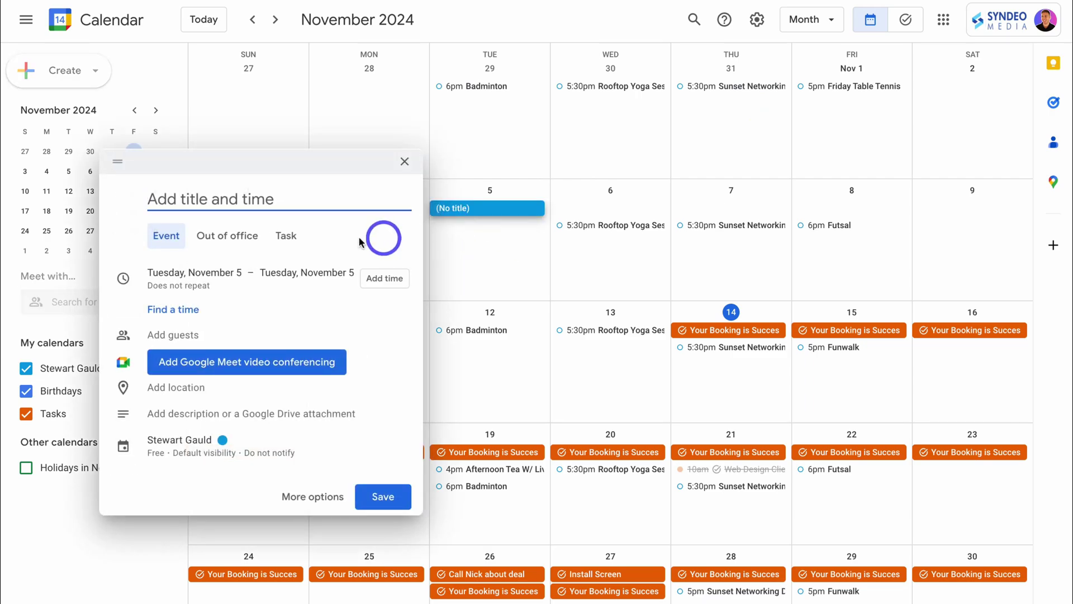
pyautogui.click(289, 236)
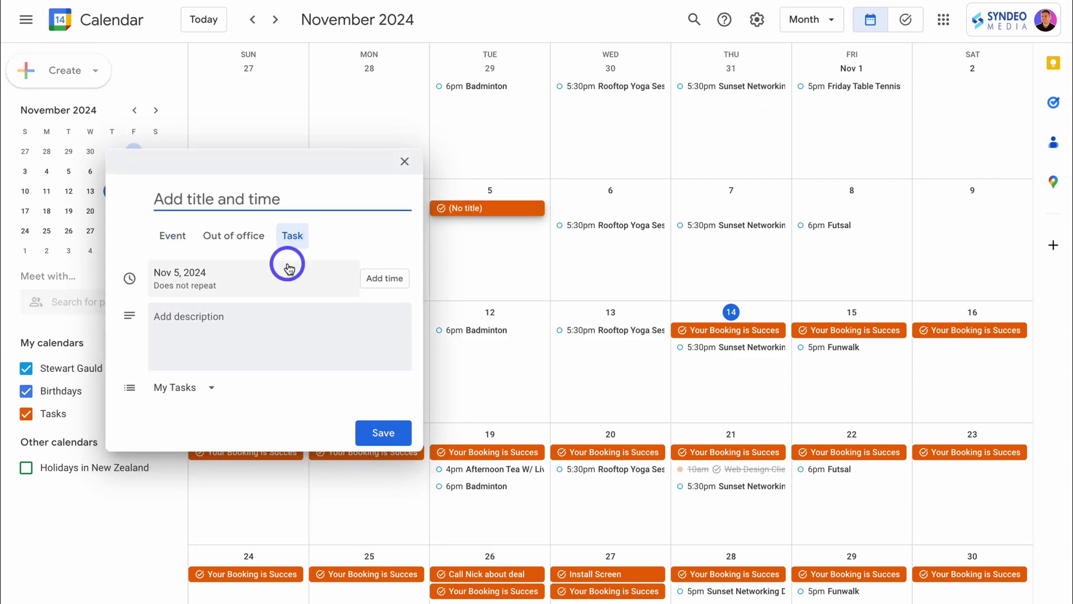
pyautogui.click(403, 161)
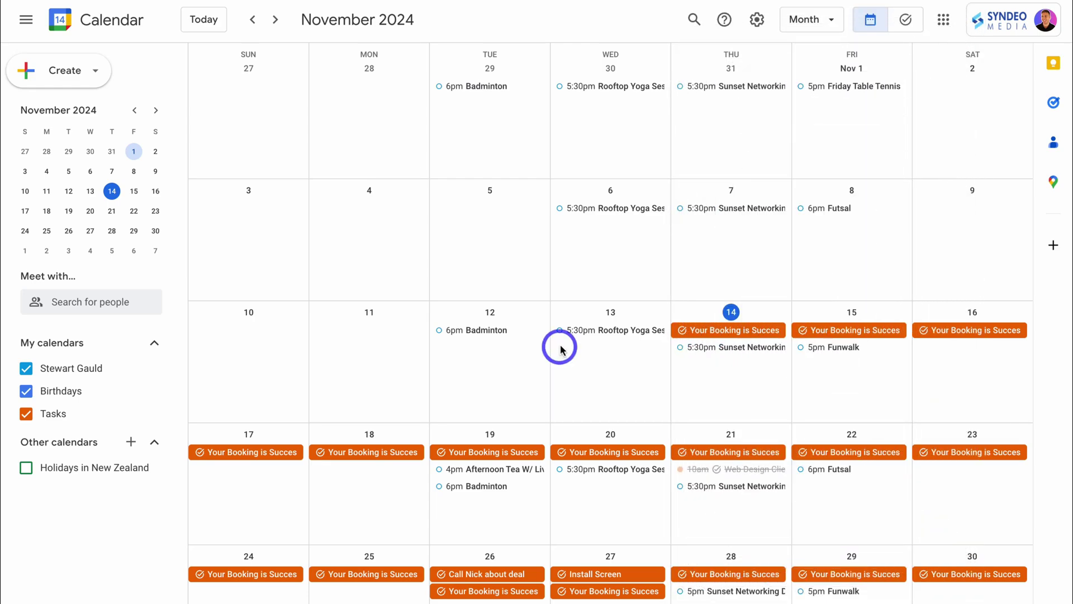
# Open the Tasks side panel and switch its list from Sales Tasks to Follow up
pyautogui.click(1055, 104)
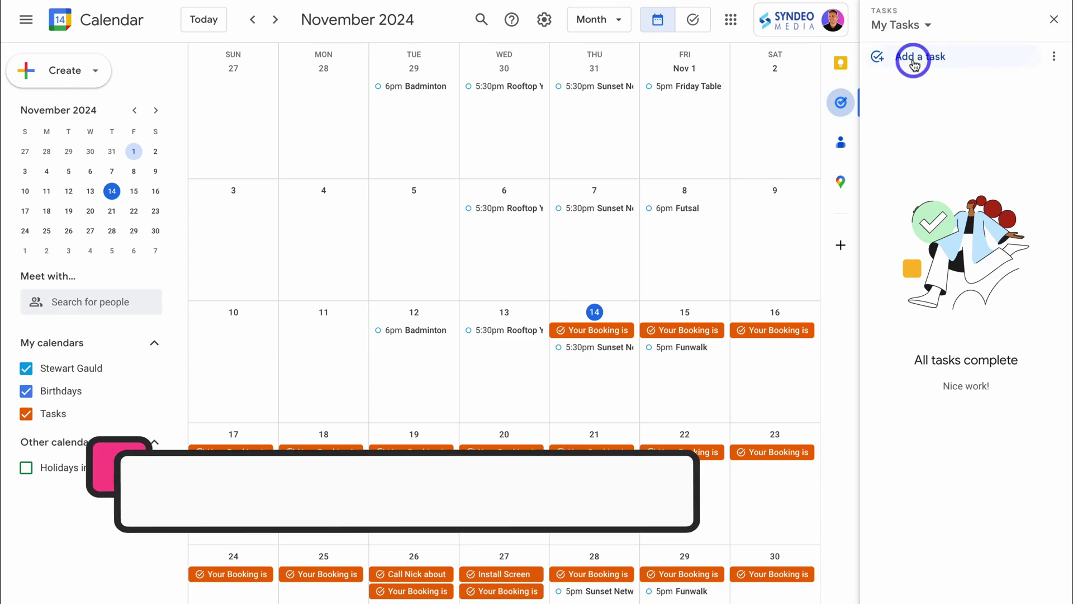
pyautogui.click(928, 25)
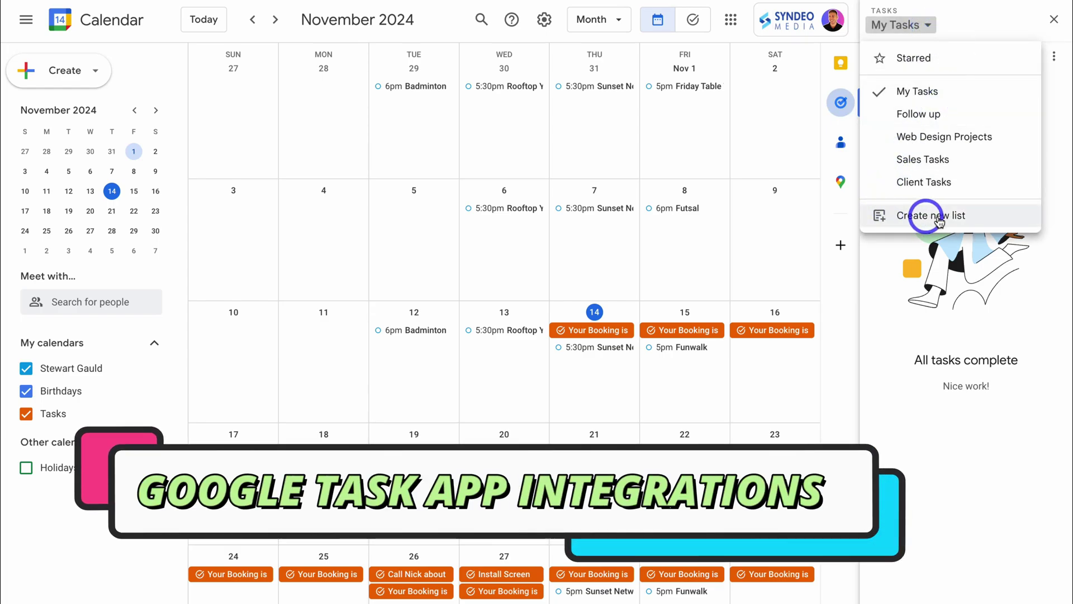
pyautogui.click(923, 159)
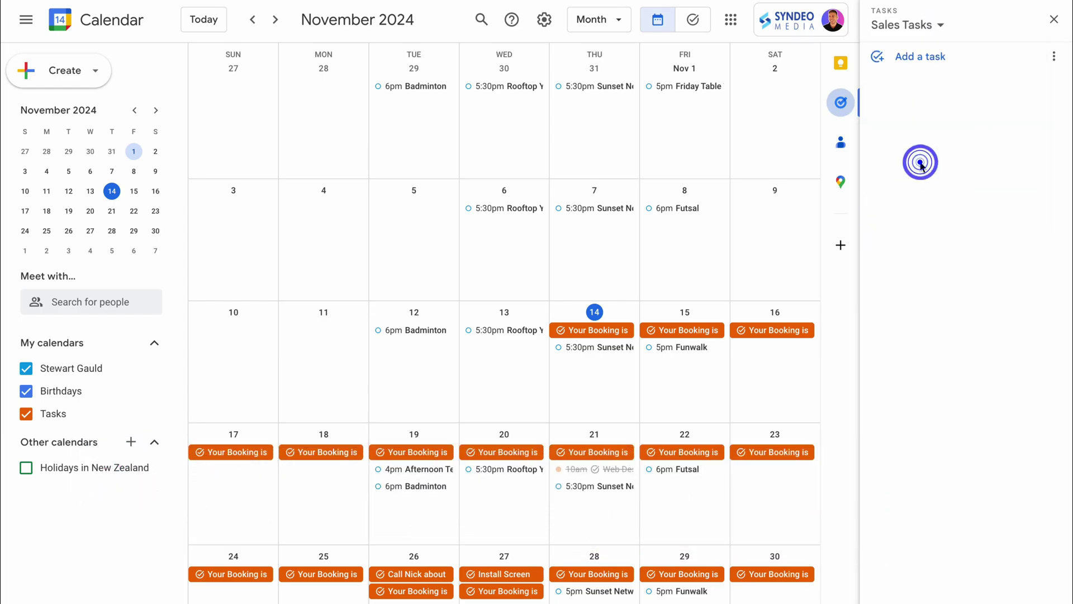
pyautogui.click(932, 24)
pyautogui.click(923, 114)
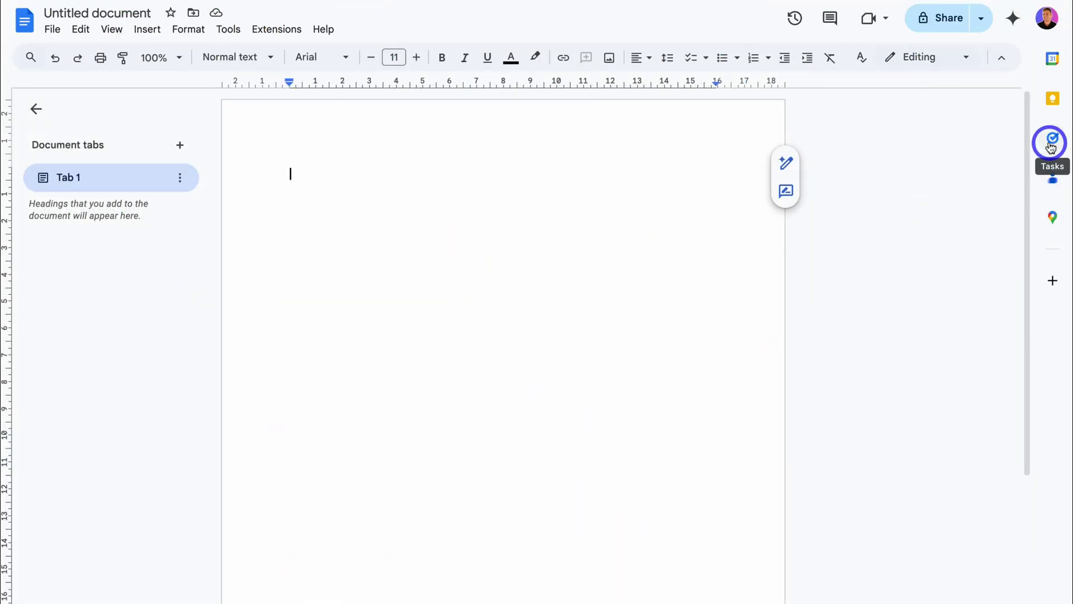
# Open the Docs Tasks panel, switch it to the empty Sales Tasks list, and click into the page
pyautogui.click(1049, 140)
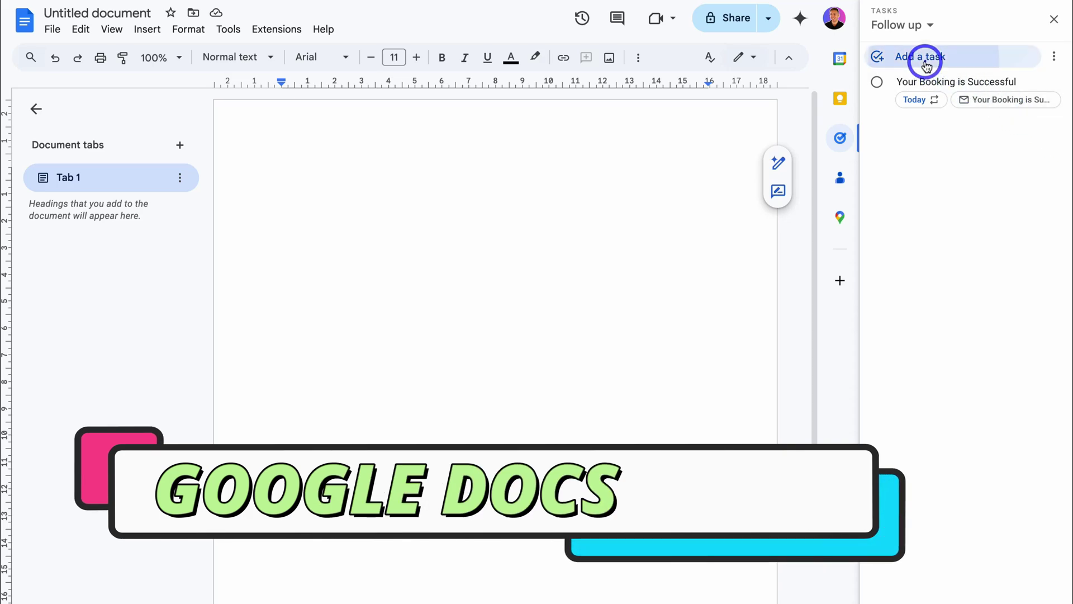
pyautogui.click(926, 62)
pyautogui.click(923, 26)
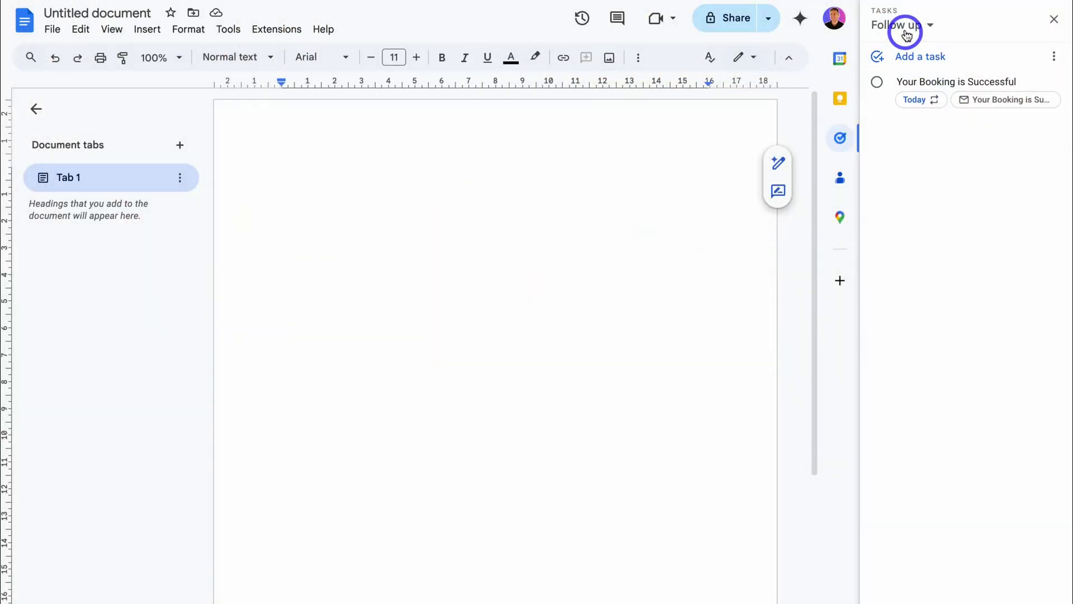
pyautogui.click(907, 31)
pyautogui.click(961, 158)
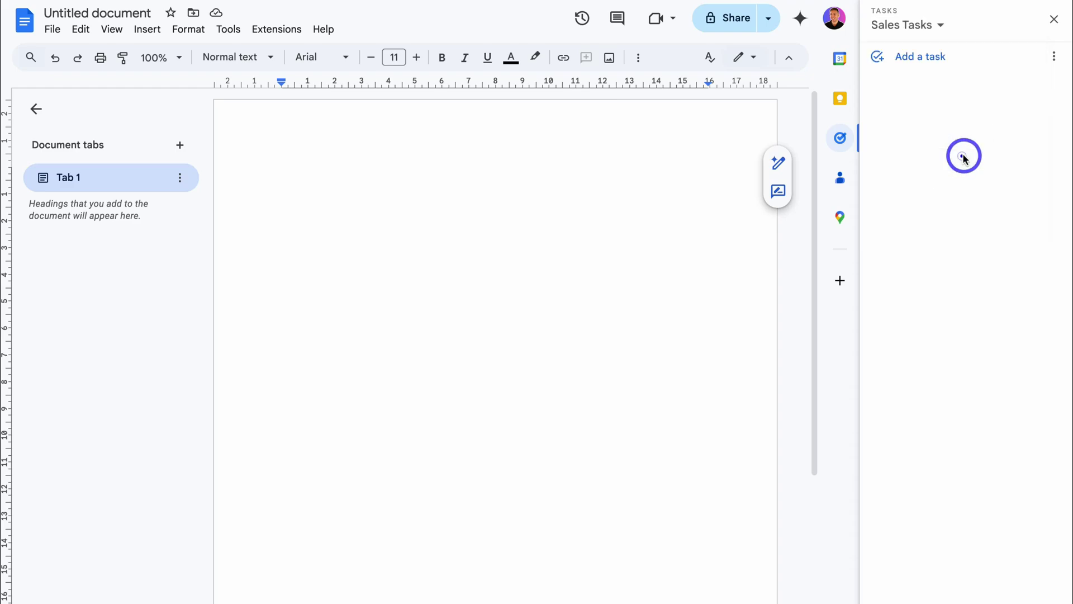
pyautogui.click(429, 185)
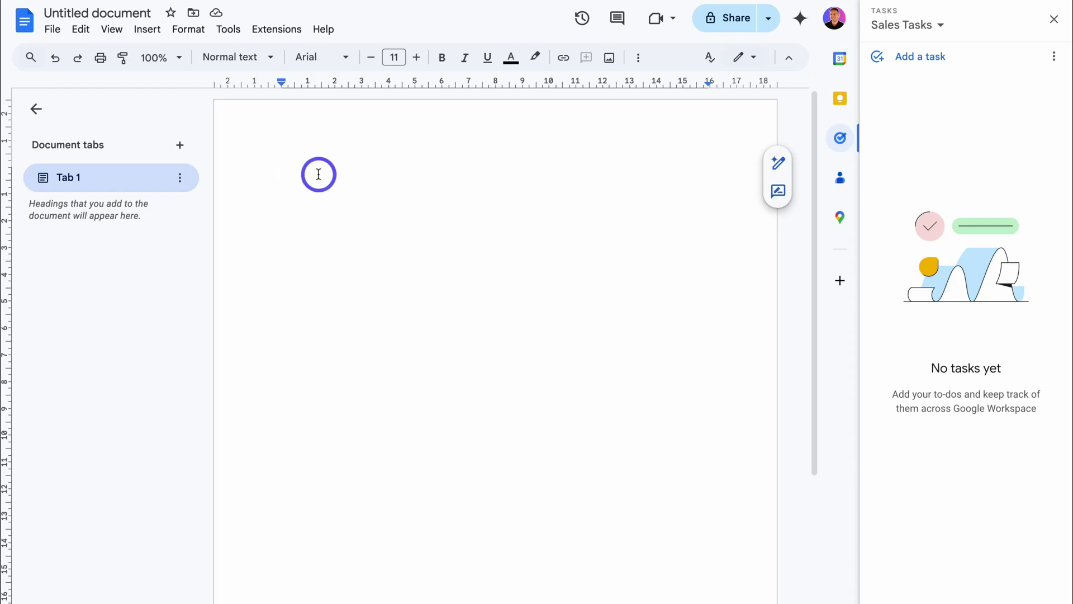
pyautogui.write('@tas')
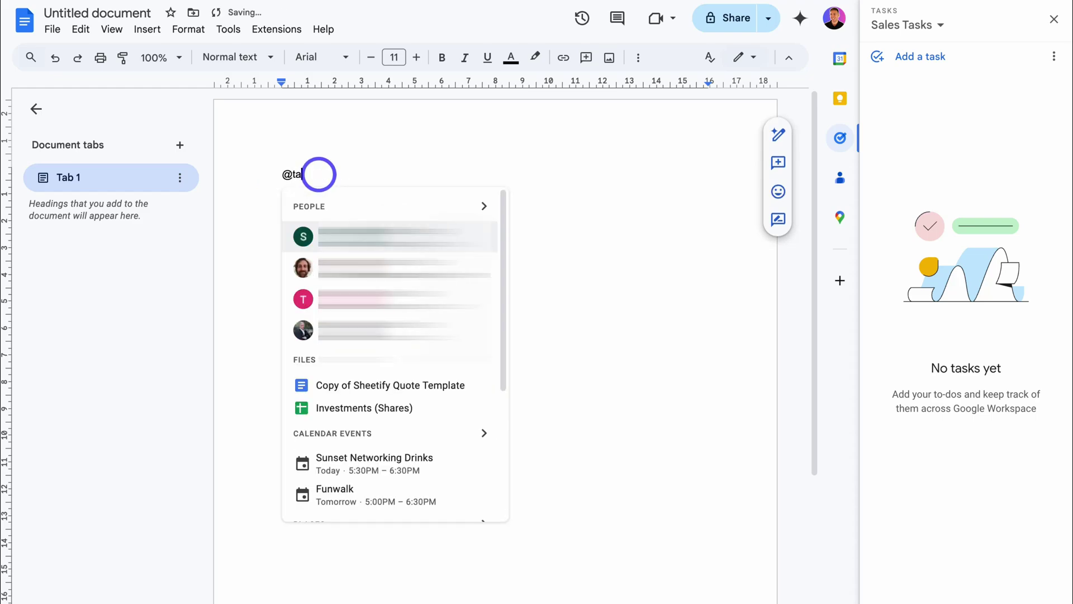
pyautogui.click(375, 240)
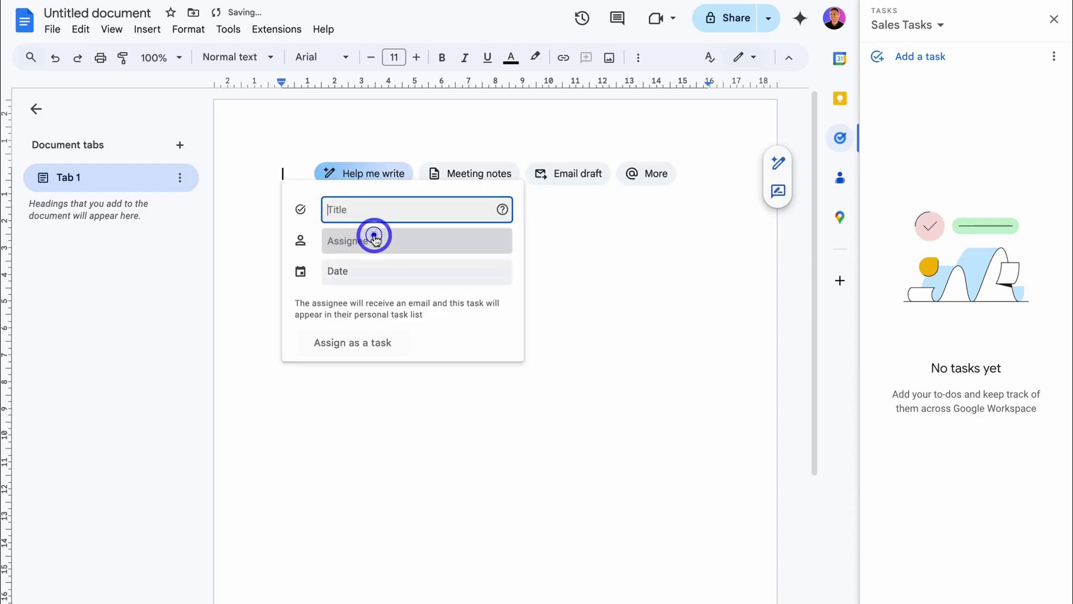
pyautogui.write('Call Jack')
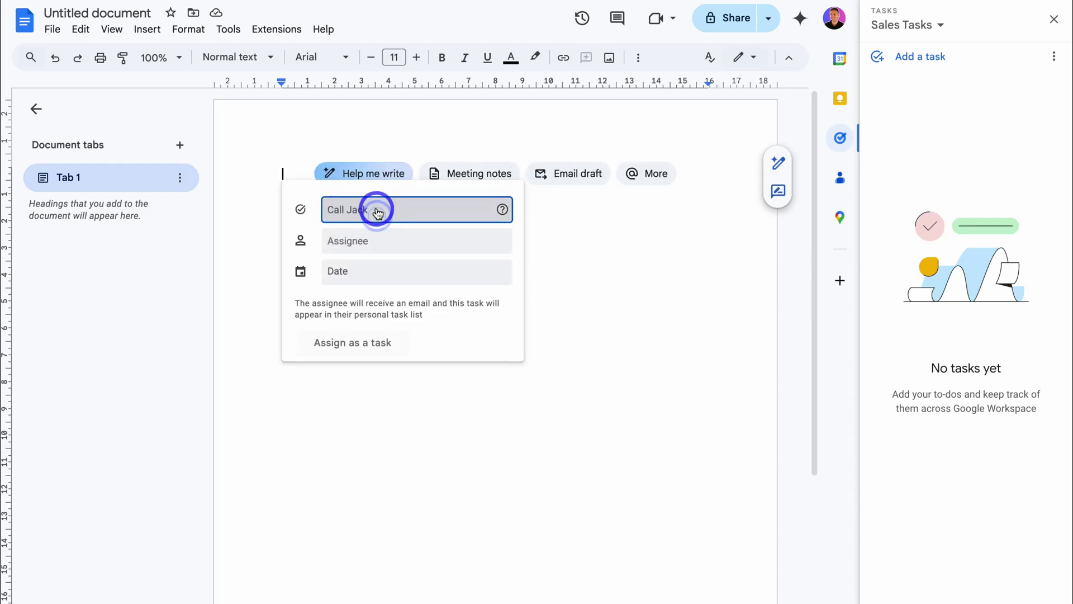
pyautogui.click(357, 248)
pyautogui.write('Stew')
pyautogui.click(428, 273)
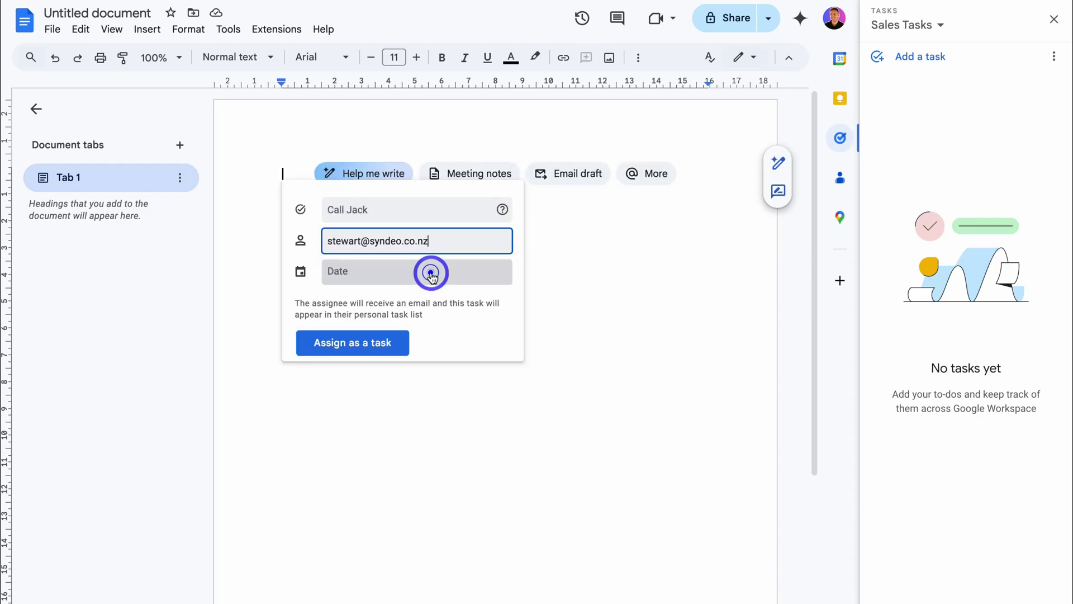
pyautogui.click(362, 274)
pyautogui.click(430, 380)
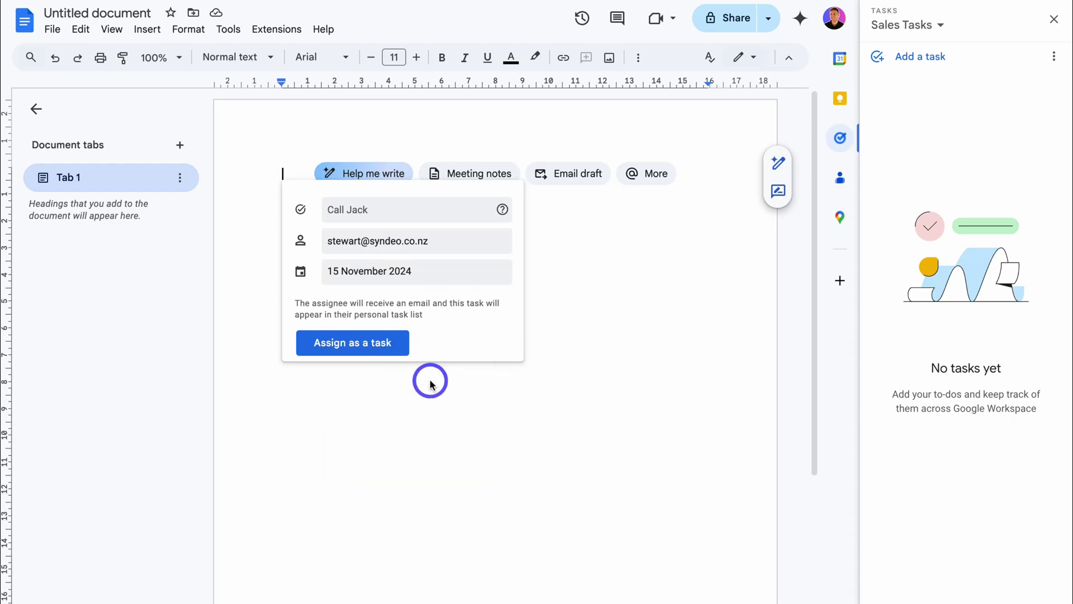
pyautogui.click(379, 342)
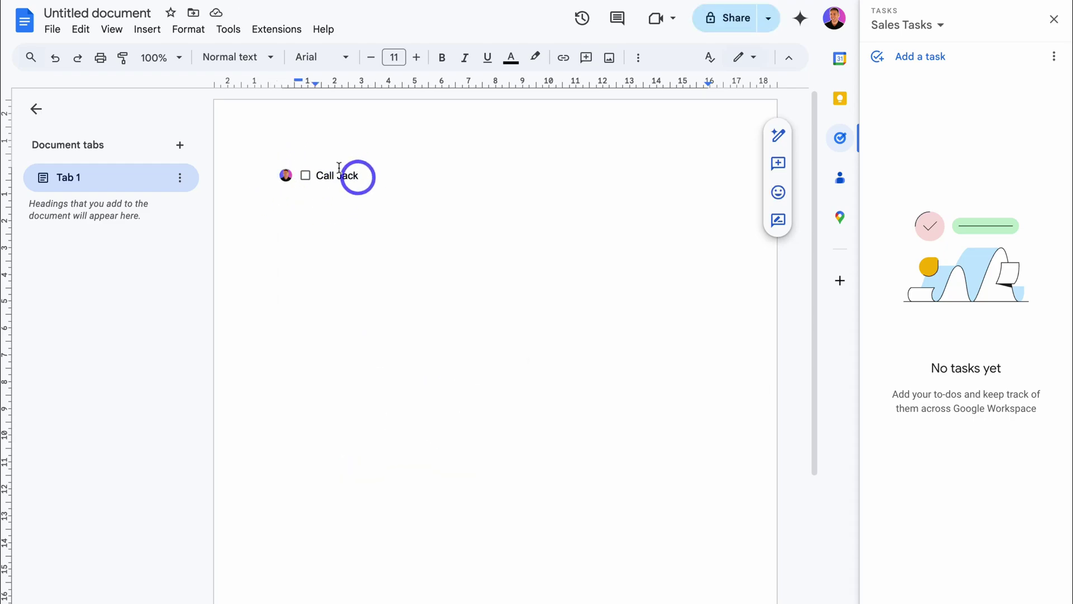
# Switch the Tasks panel to My Tasks to see the Call Jack task
pyautogui.moveTo(290, 182)
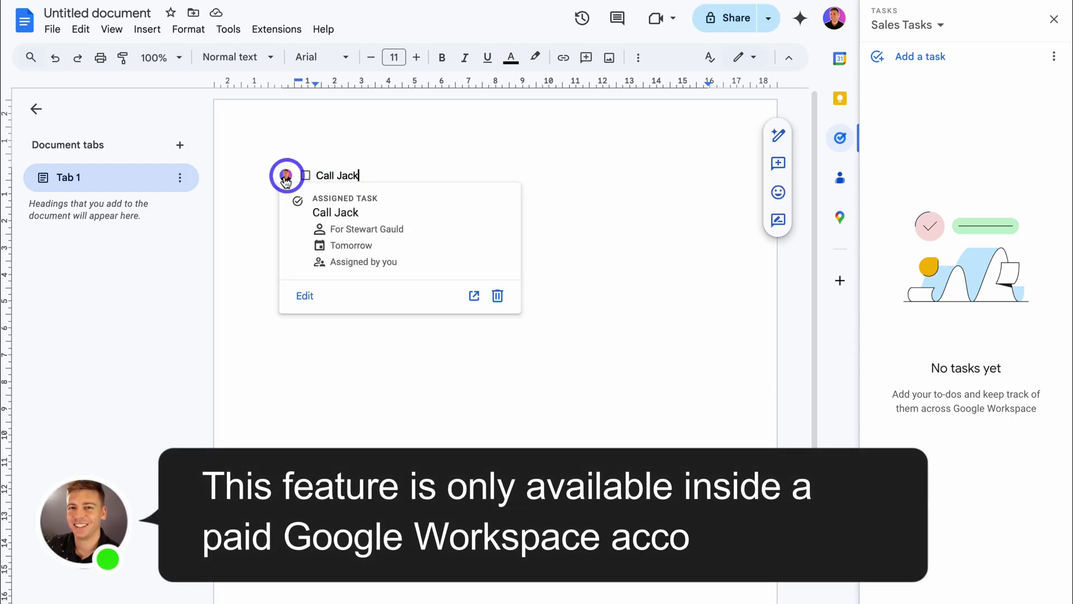
pyautogui.click(937, 24)
pyautogui.click(917, 91)
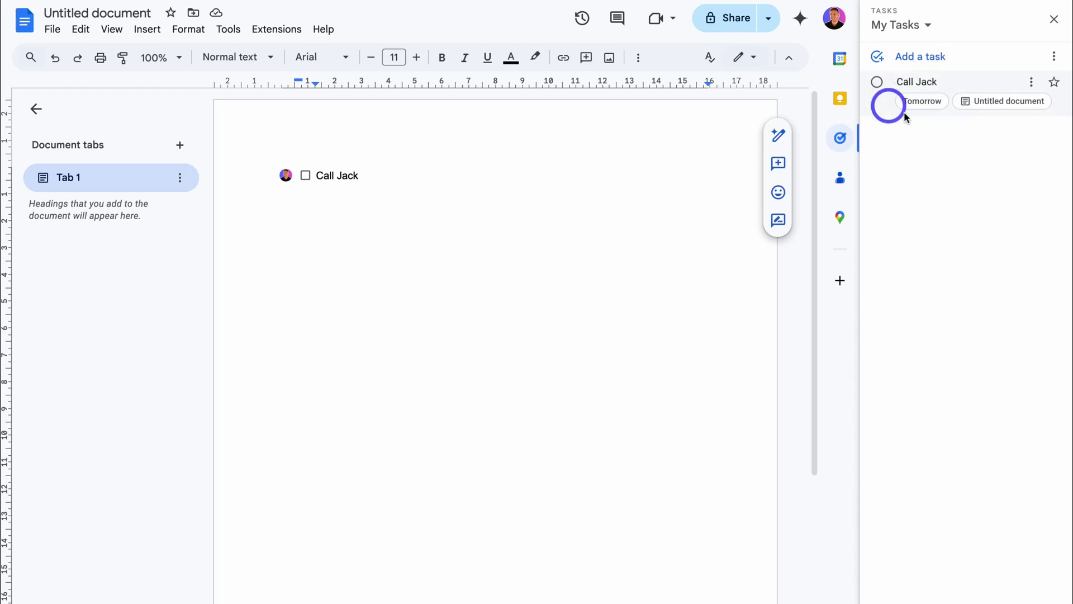
pyautogui.click(370, 175)
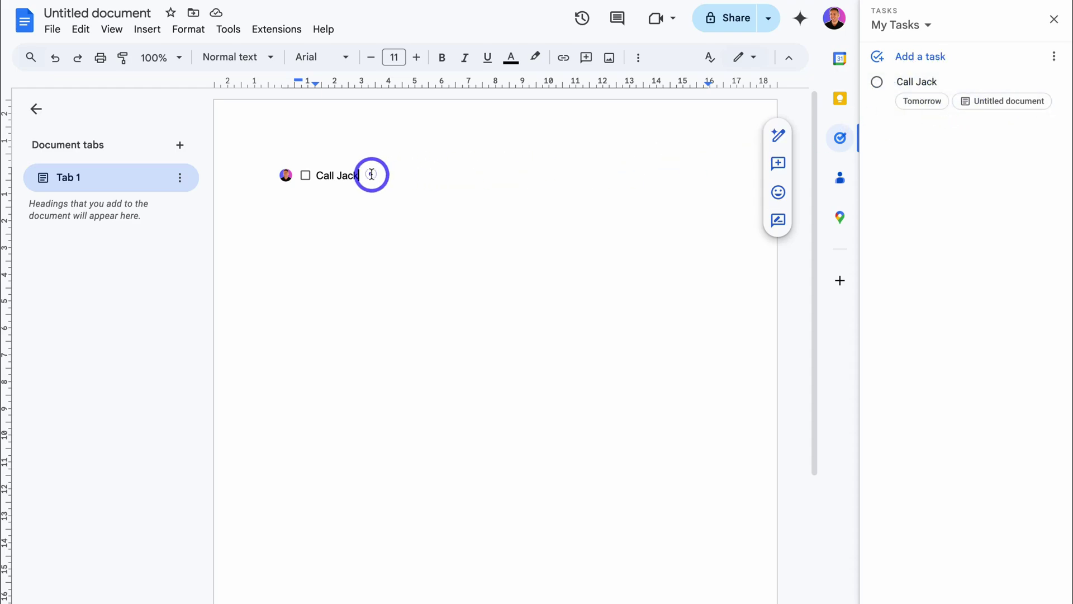
pyautogui.press('Return')
pyautogui.write('@tas')
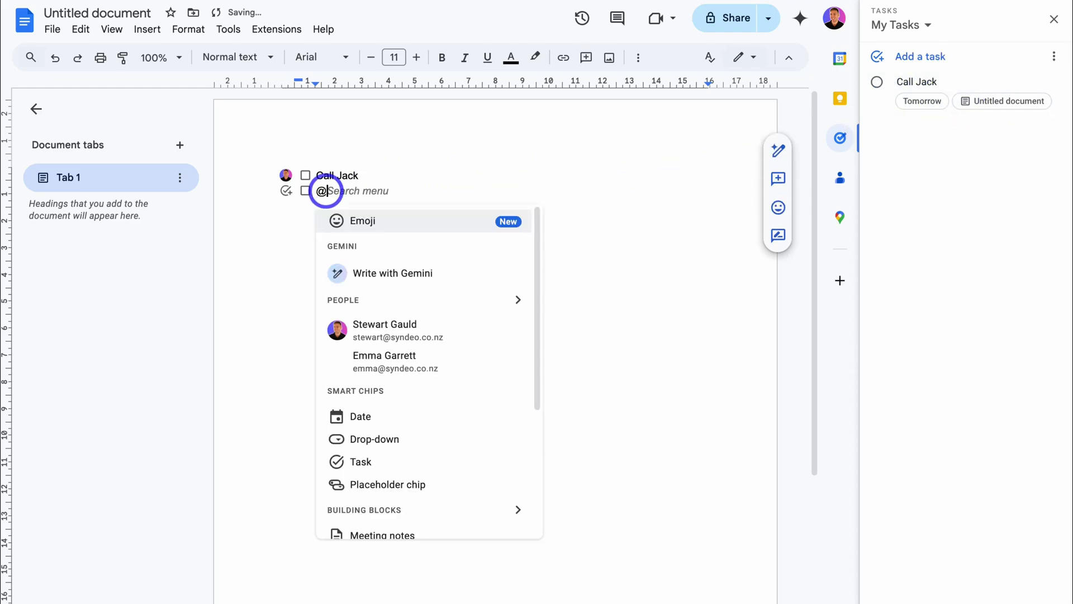
pyautogui.click(369, 249)
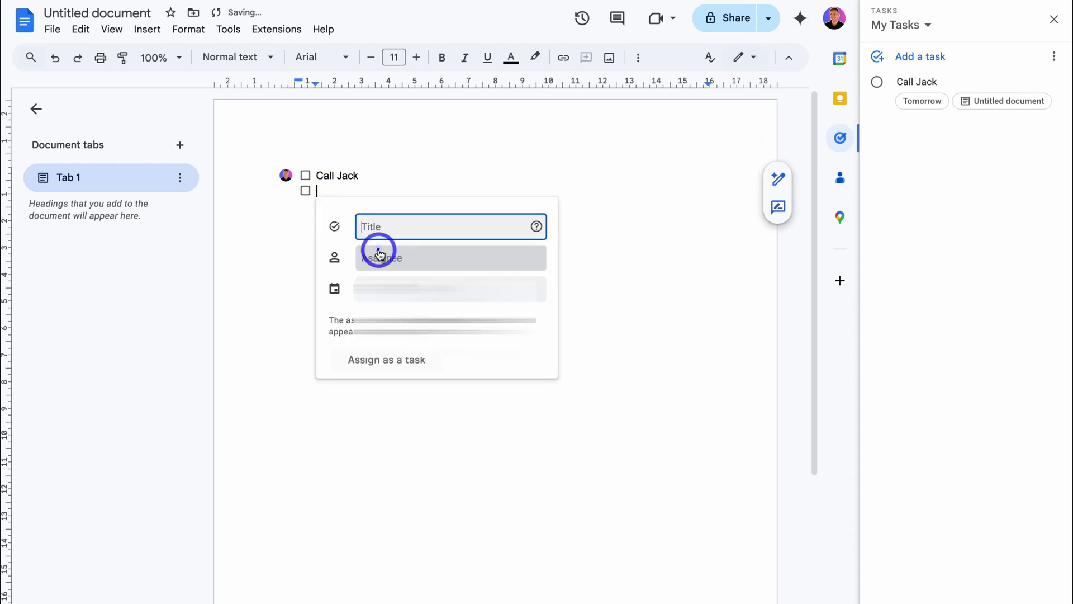
pyautogui.click(385, 258)
pyautogui.write('em')
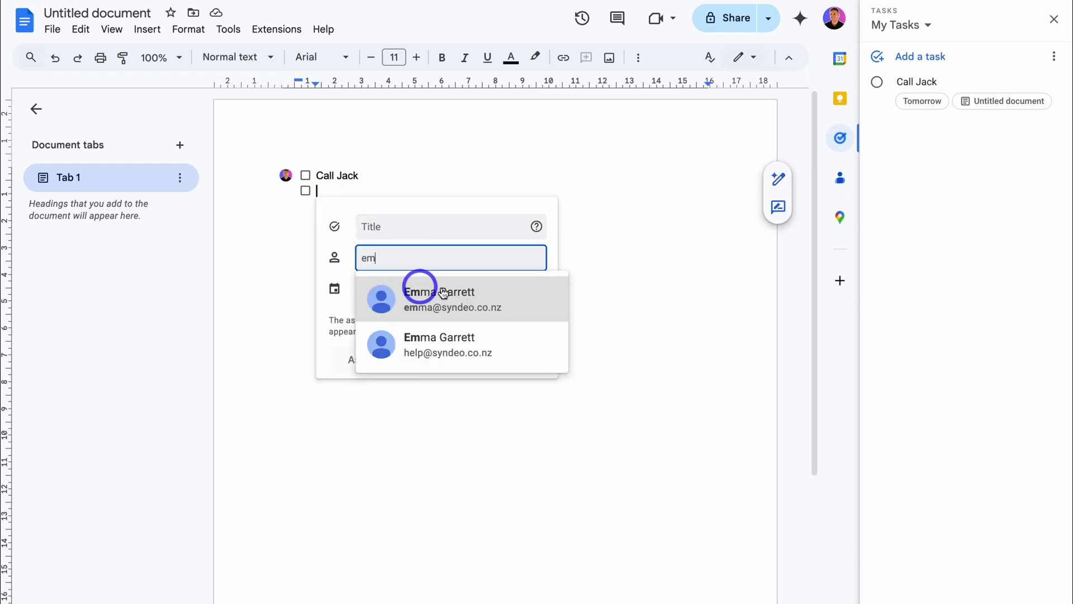
pyautogui.click(517, 302)
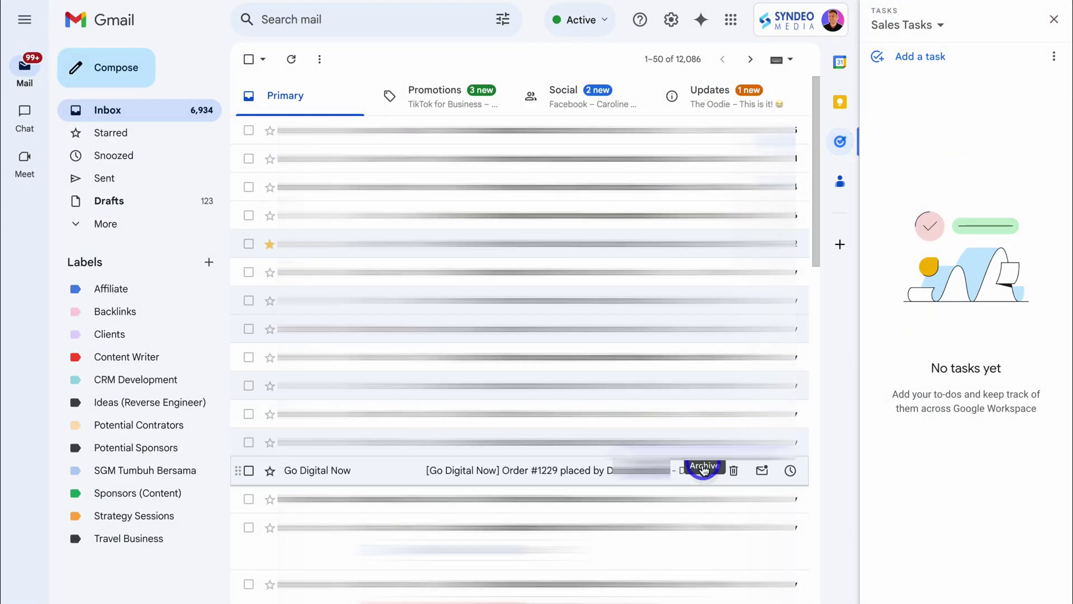
# Drag the Go Digital Now order email into the Tasks panel, creating a Sales Tasks item
pyautogui.moveTo(702, 469); pyautogui.dragTo(941, 164)
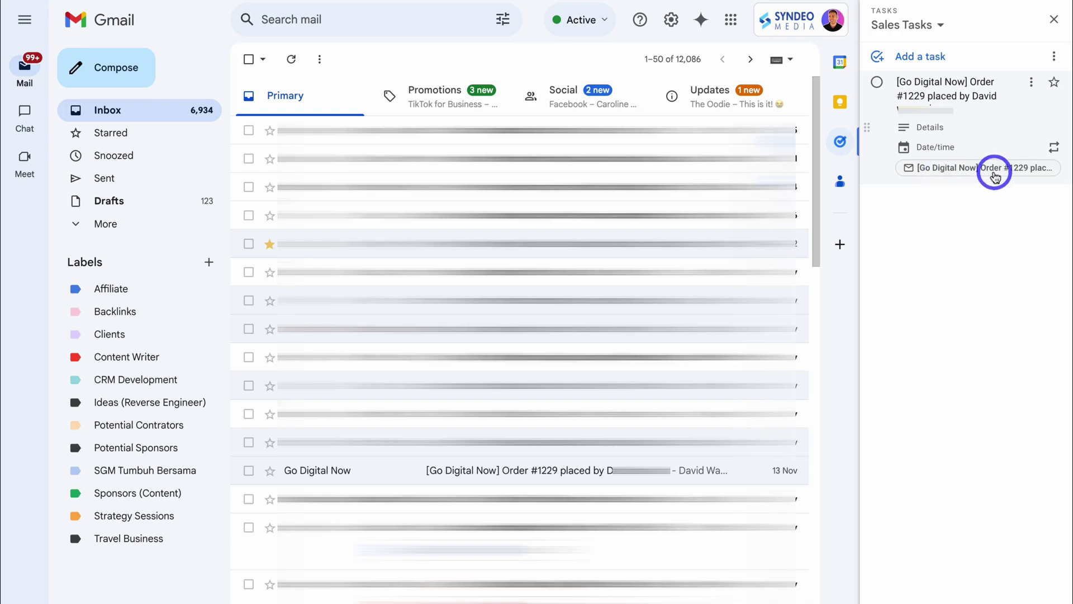
pyautogui.click(1004, 221)
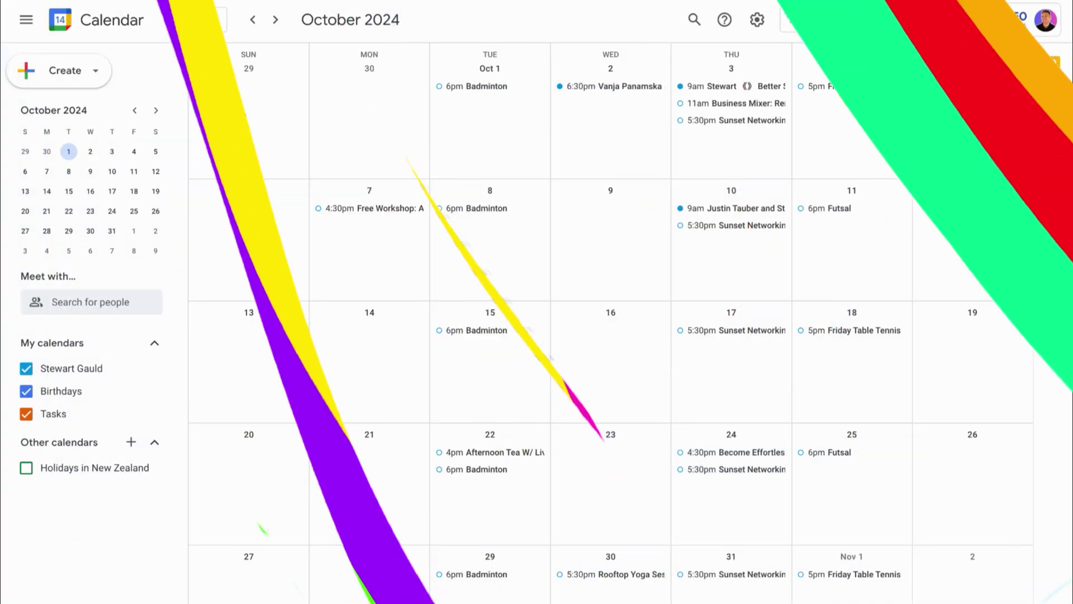
# Show all task lists on the board and open the order email linked to the Sales Tasks item
pyautogui.click(897, 22)
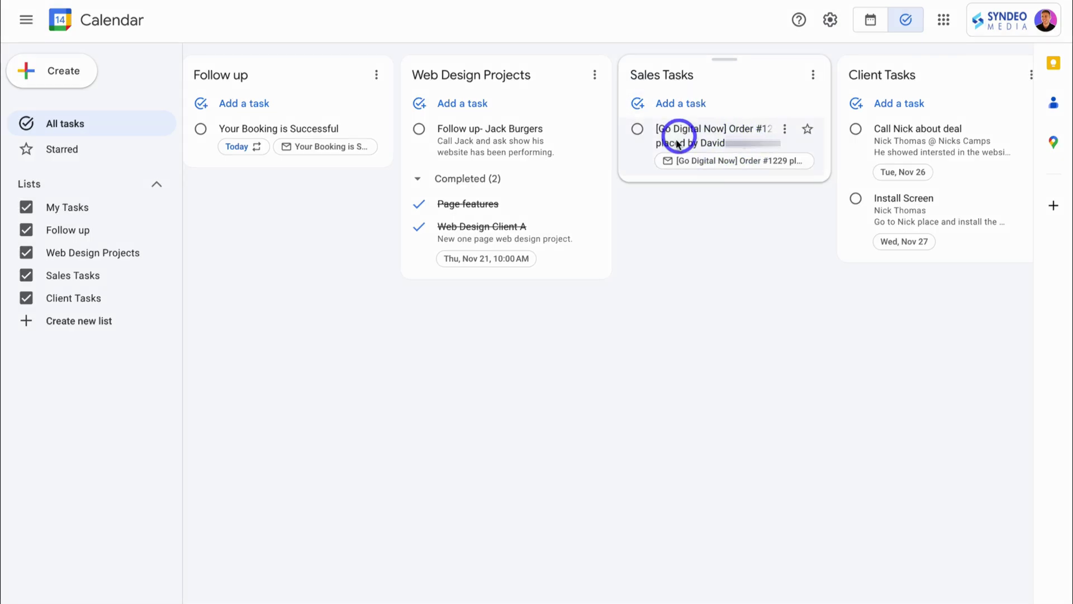
pyautogui.click(734, 161)
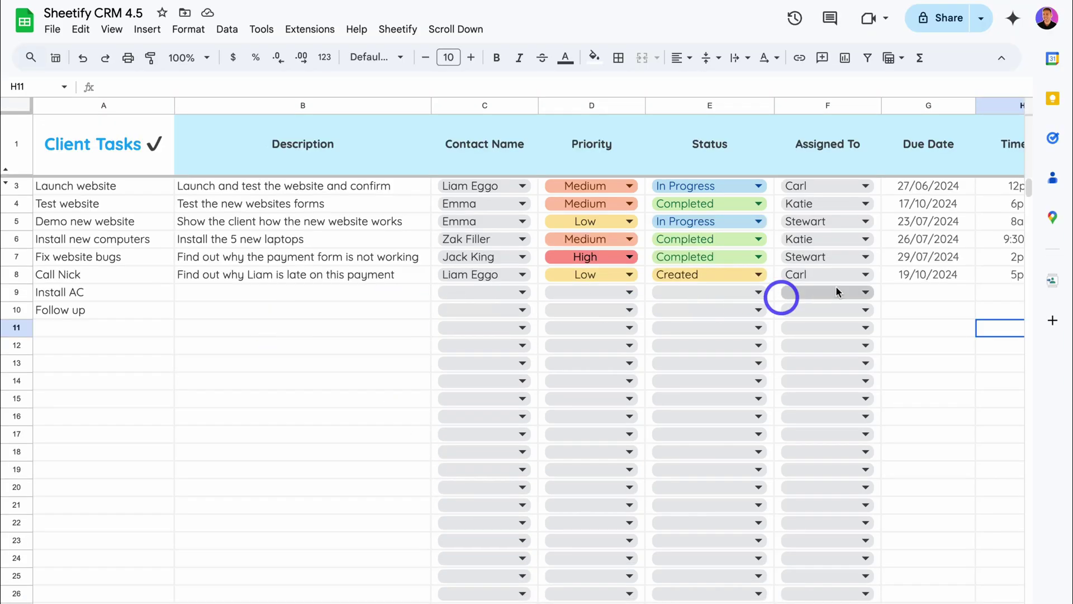
# Show the Client Tasks list (Call Nick about deal, Install Screen) beside the sheet and scan its columns
pyautogui.click(1052, 74)
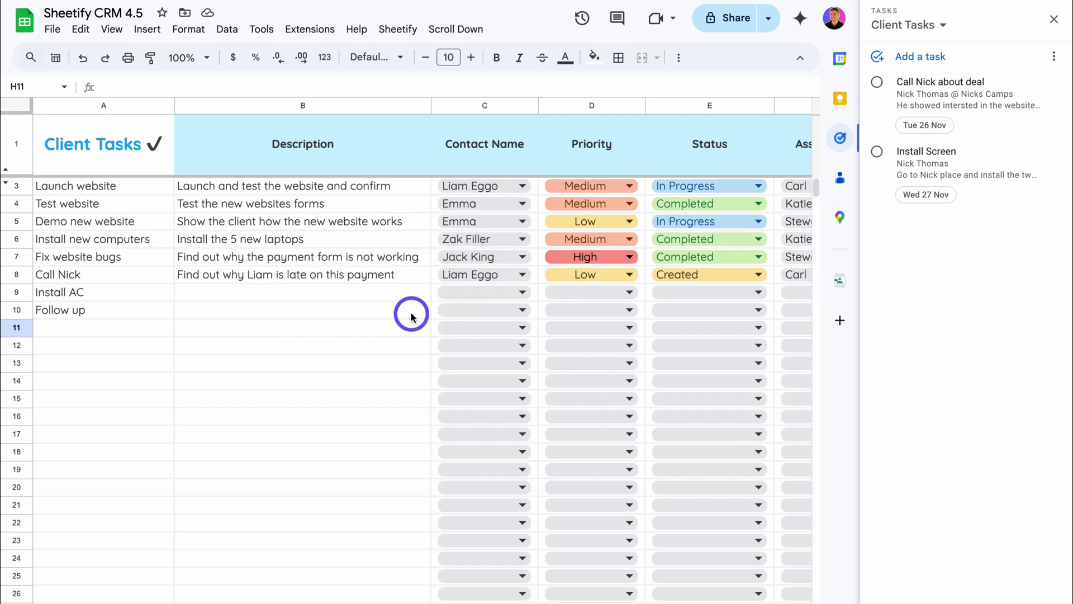
pyautogui.hscroll(3, 412, 313)
pyautogui.hscroll(-3, 419, 311)
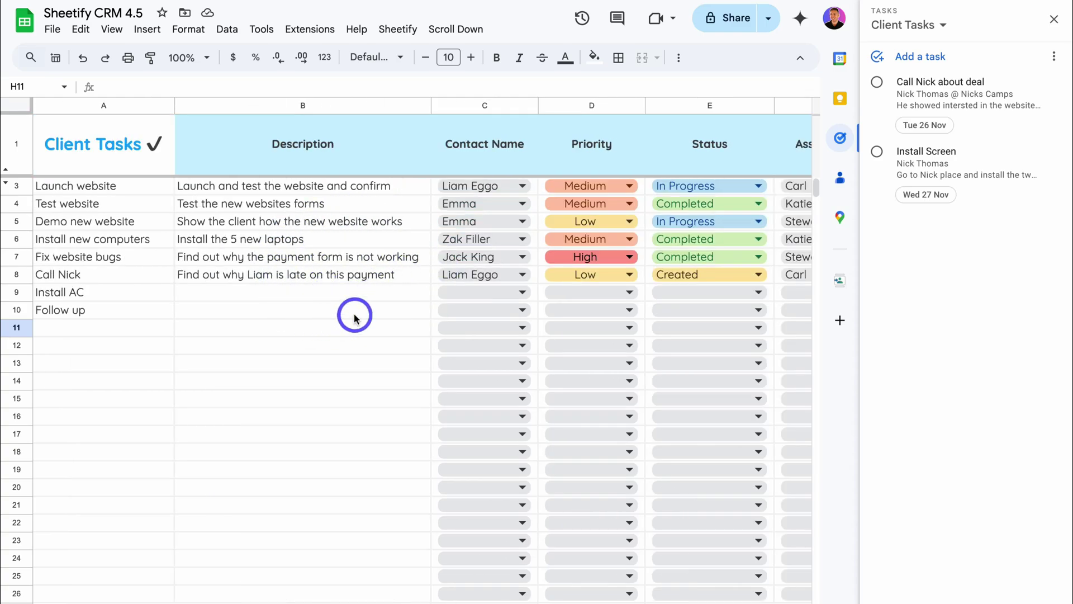
pyautogui.hscroll(3, 354, 311)
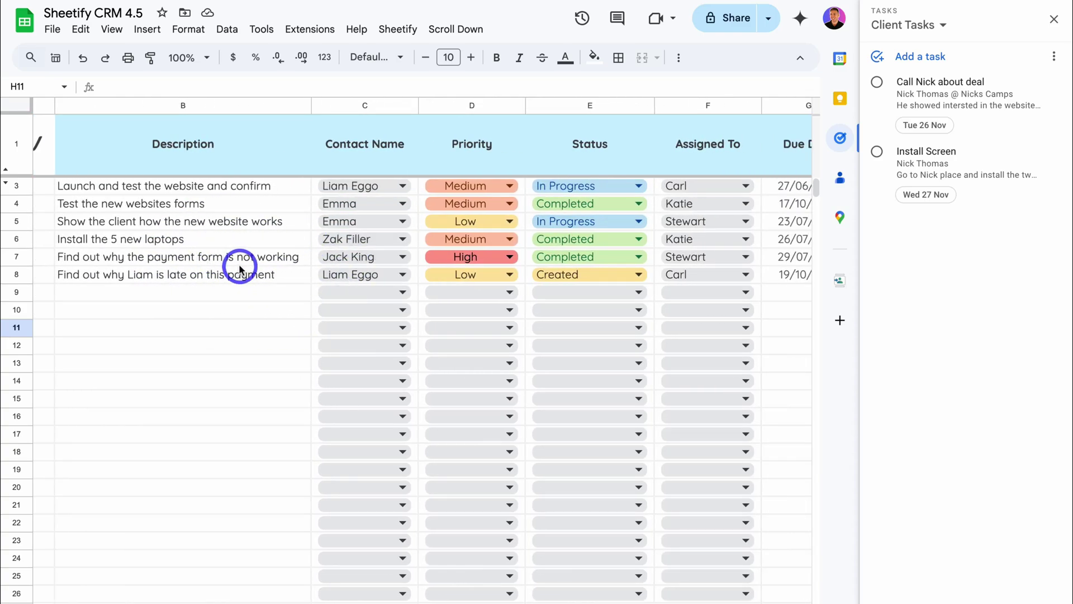
pyautogui.hscroll(-3, 239, 268)
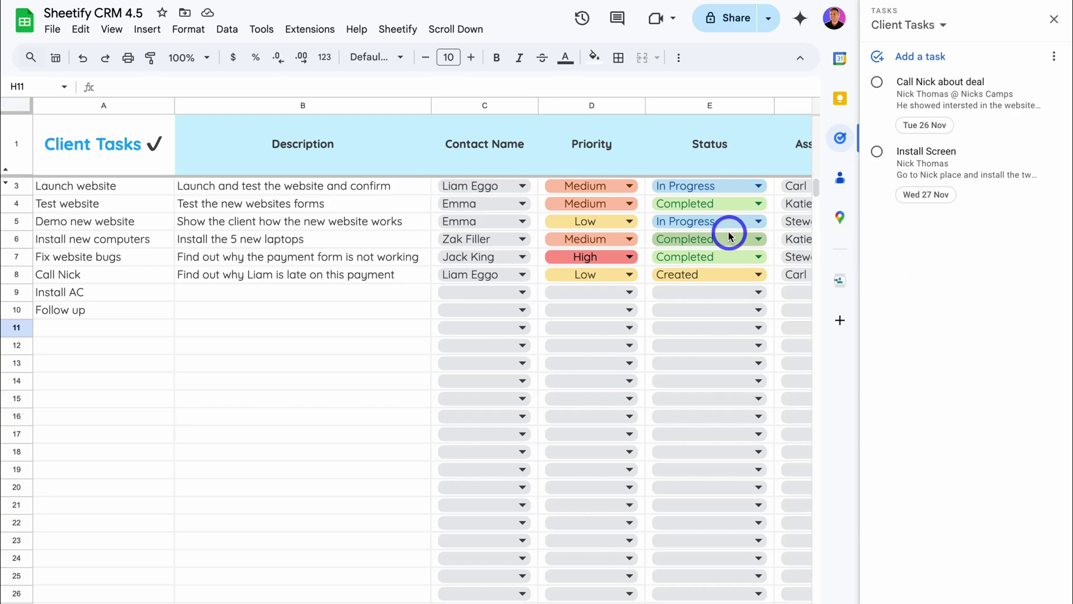
pyautogui.hscroll(5, 730, 234)
pyautogui.hscroll(-5, 726, 232)
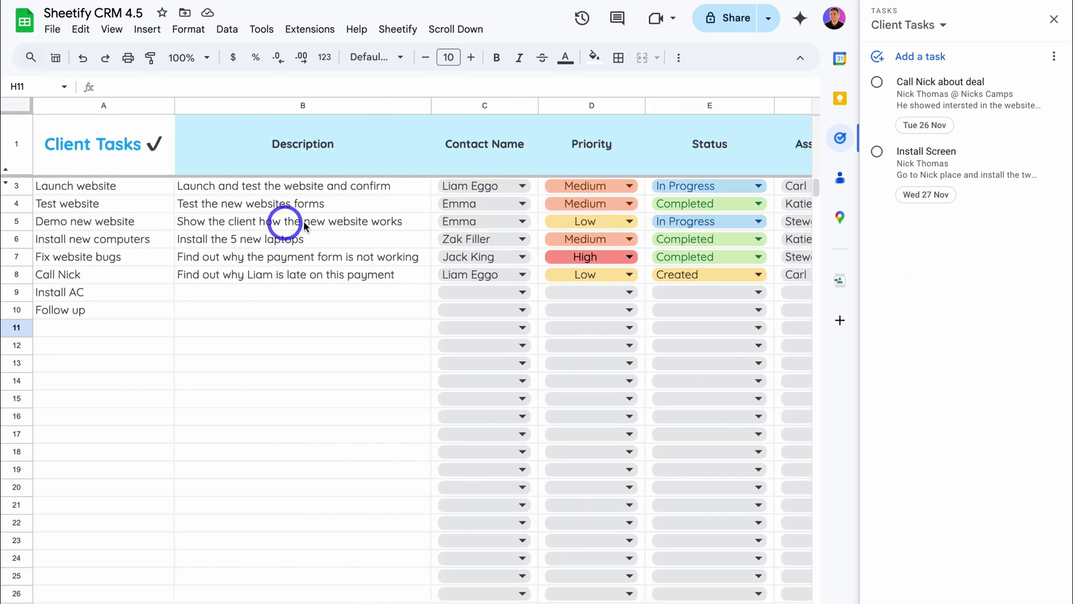
pyautogui.hscroll(2, 372, 225)
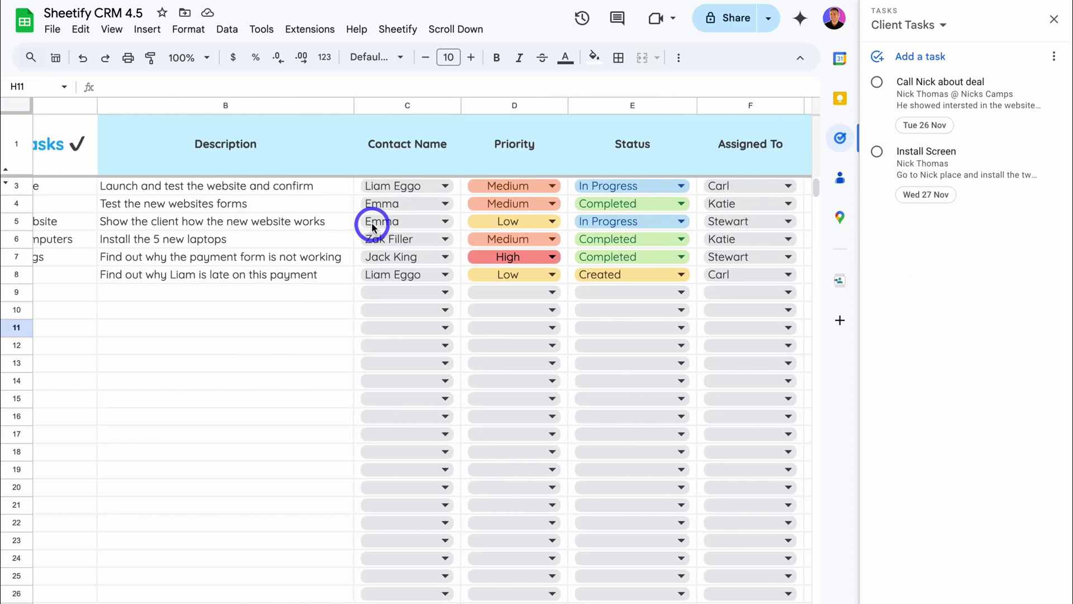
pyautogui.hscroll(3, 371, 225)
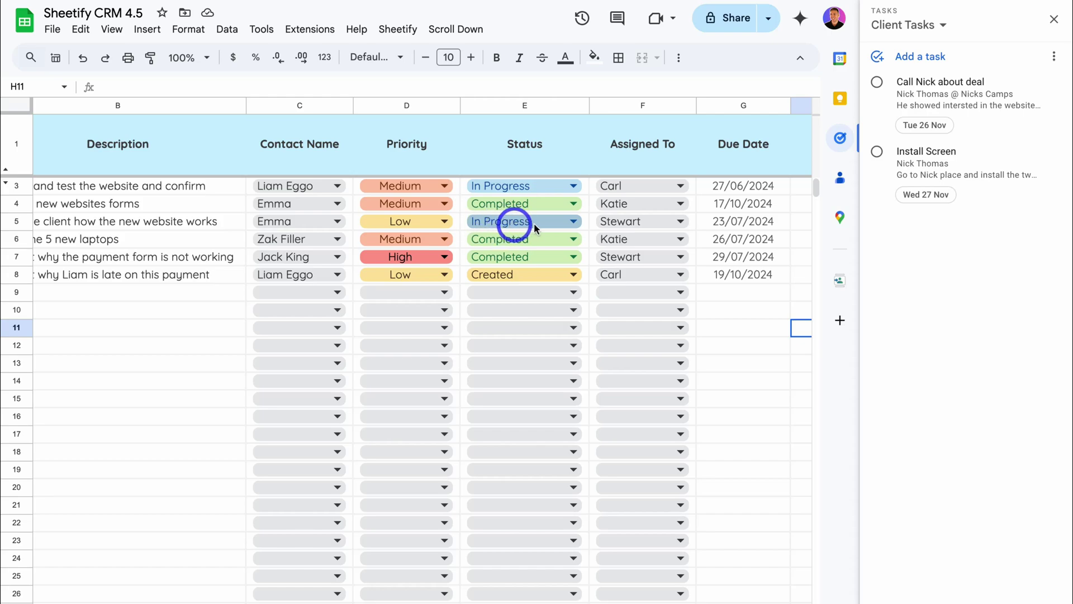
pyautogui.hscroll(-3, 624, 225)
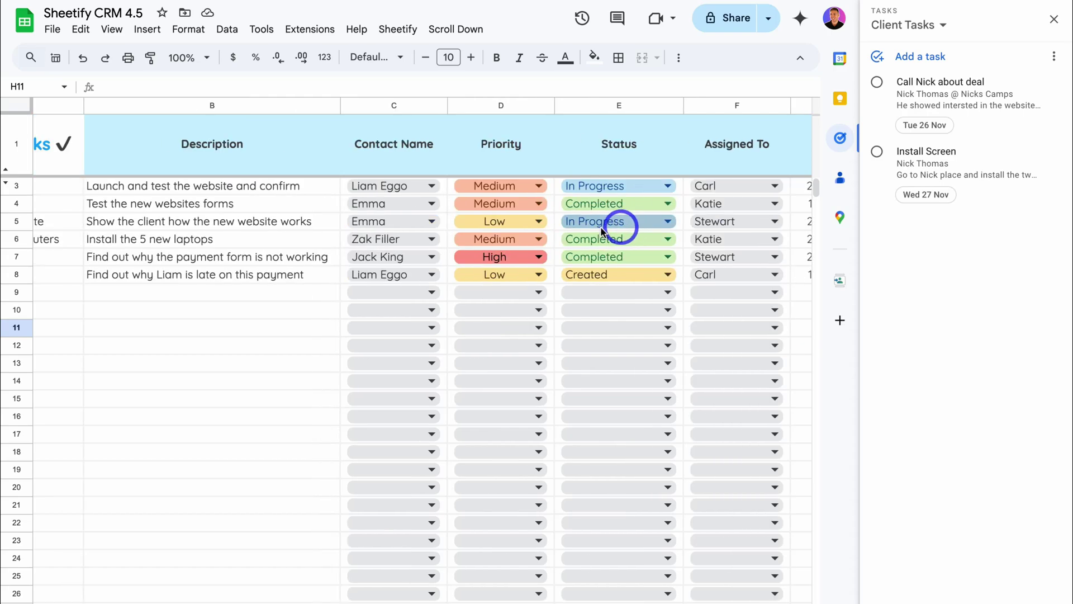
# Turn the Demo new website row (B5) into a client task with Sheetify's Taskify > Client Task
pyautogui.click(235, 224)
pyautogui.hscroll(-3, 235, 223)
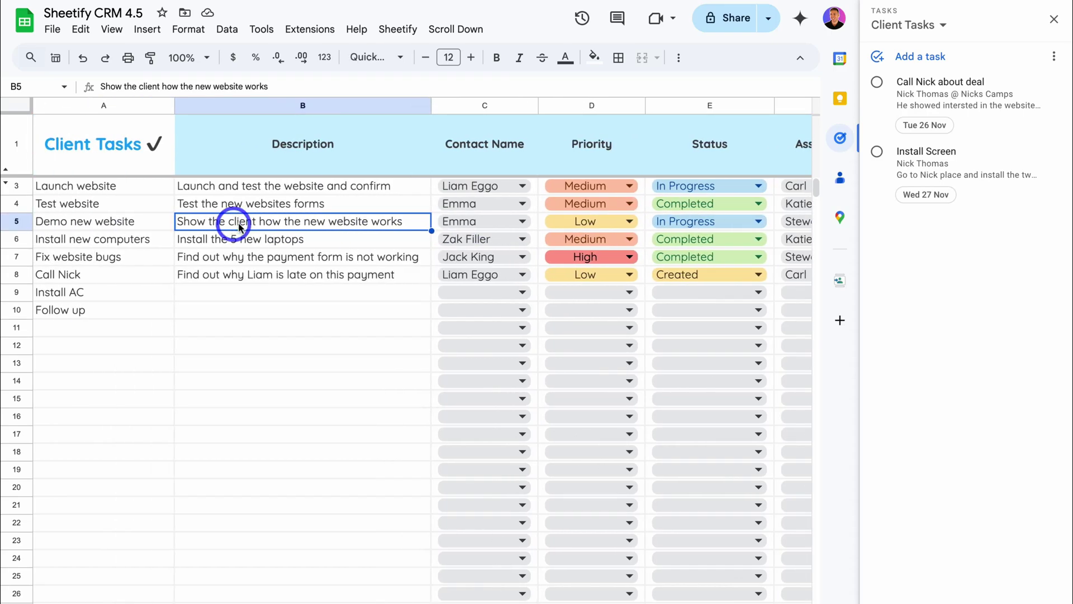
pyautogui.click(397, 29)
pyautogui.moveTo(431, 60)
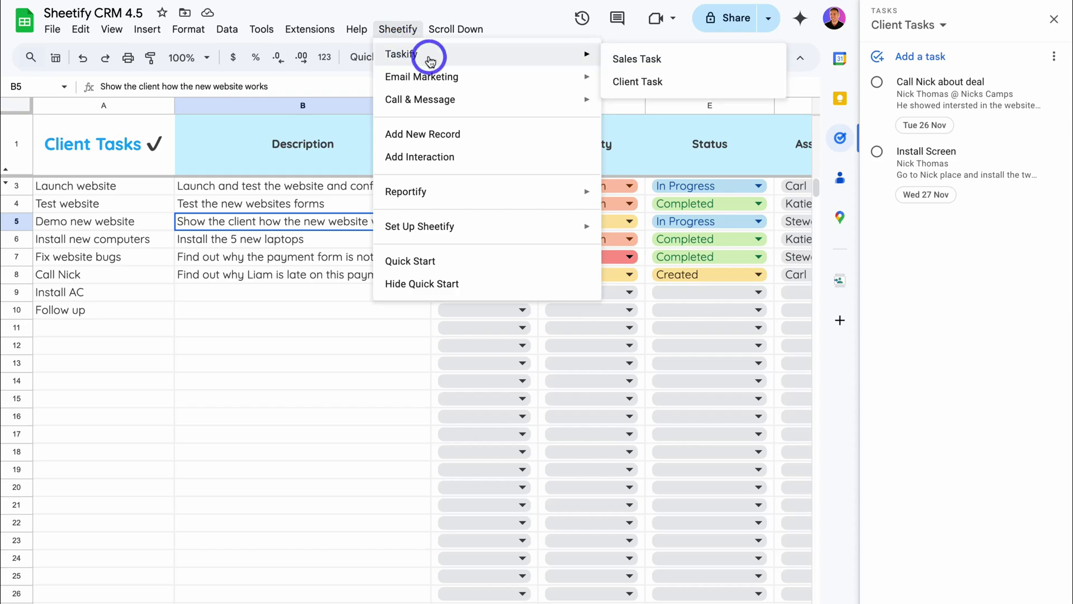
pyautogui.click(693, 81)
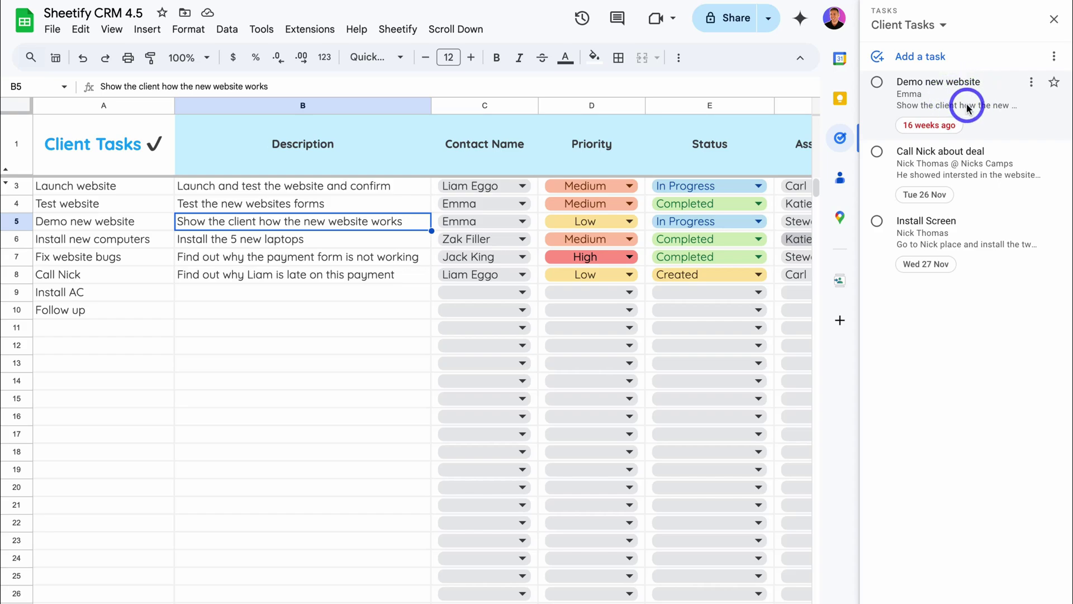
pyautogui.moveTo(968, 109)
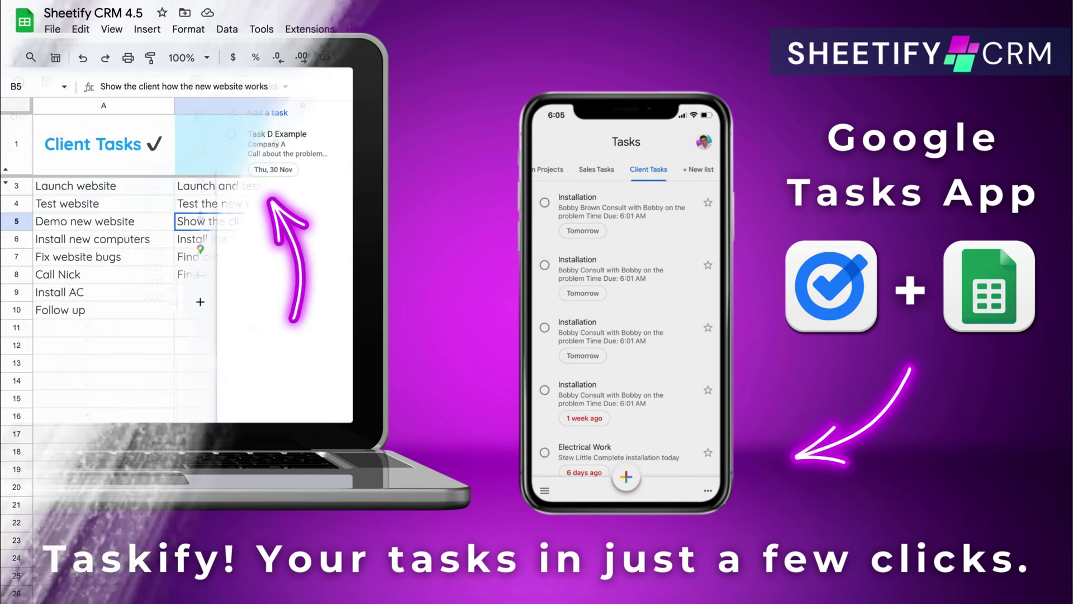
pyautogui.click(1003, 112)
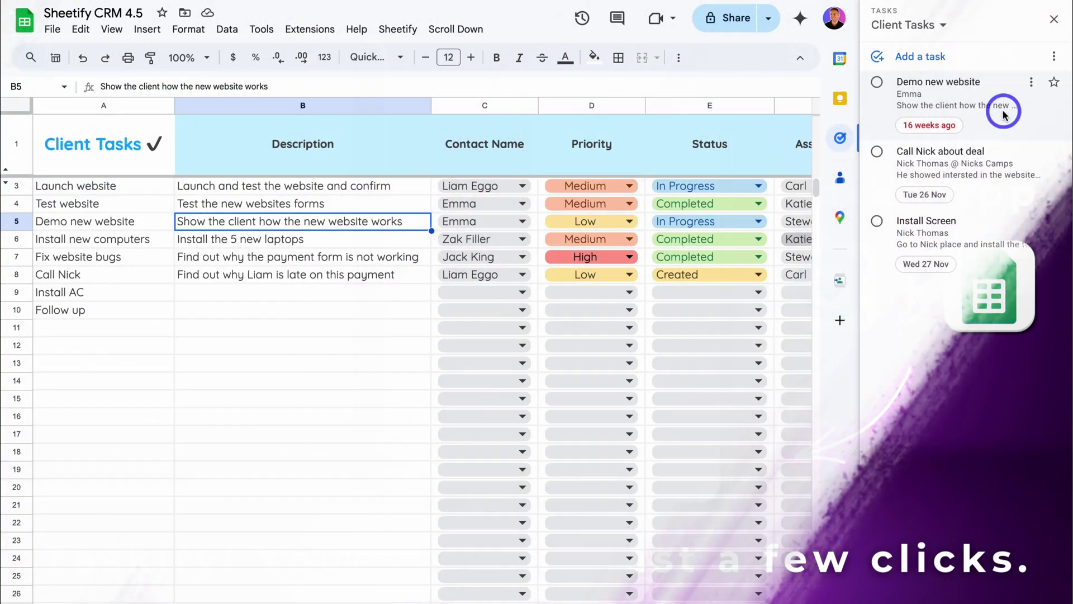